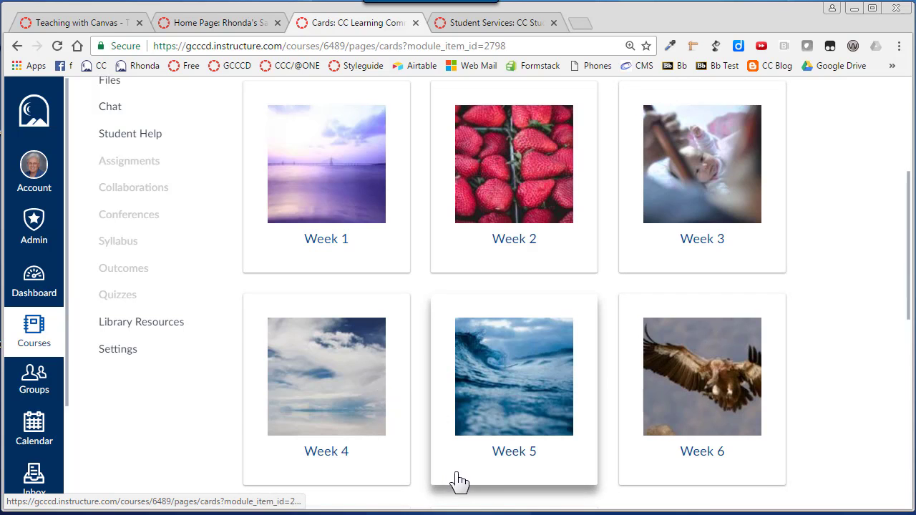
- Examine the example Cards page in CC Community, including its image cards, the cc-cards list class and the sample HTML
scroll(896, 351, down, 5)
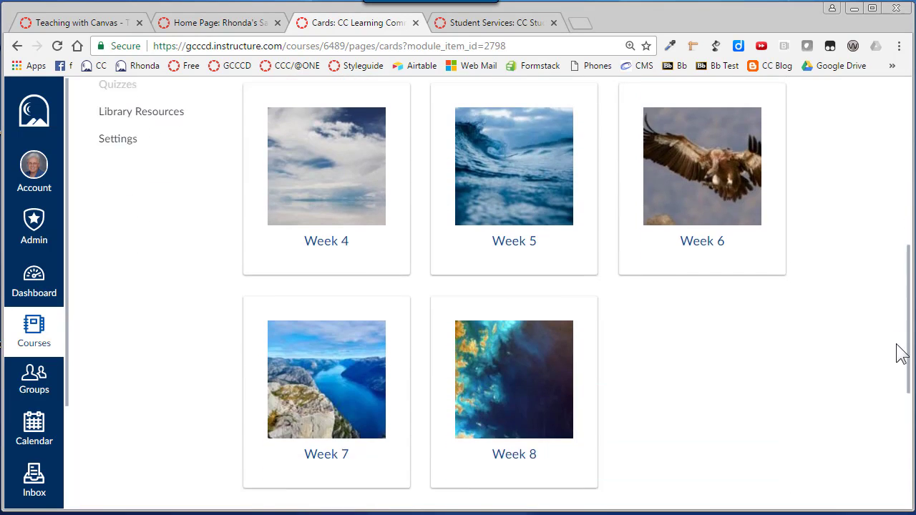
scroll(880, 245, up, 8)
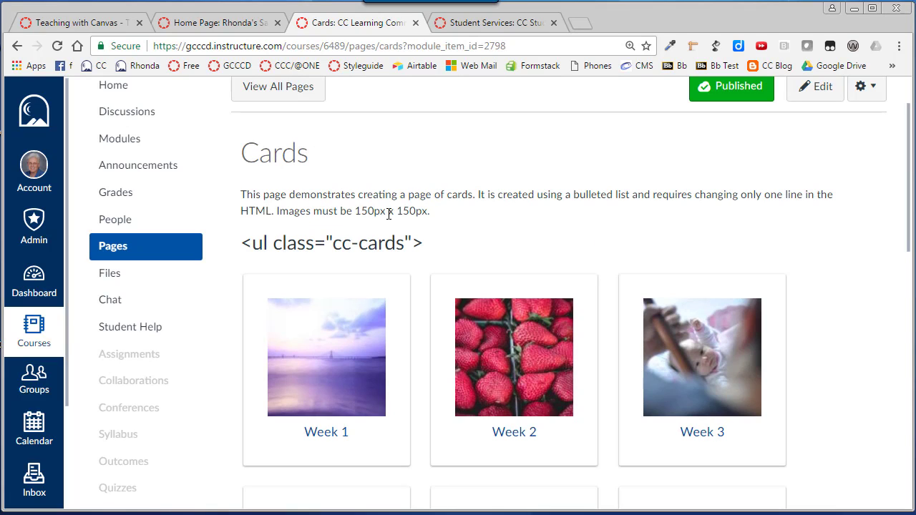
scroll(350, 215, up, 1)
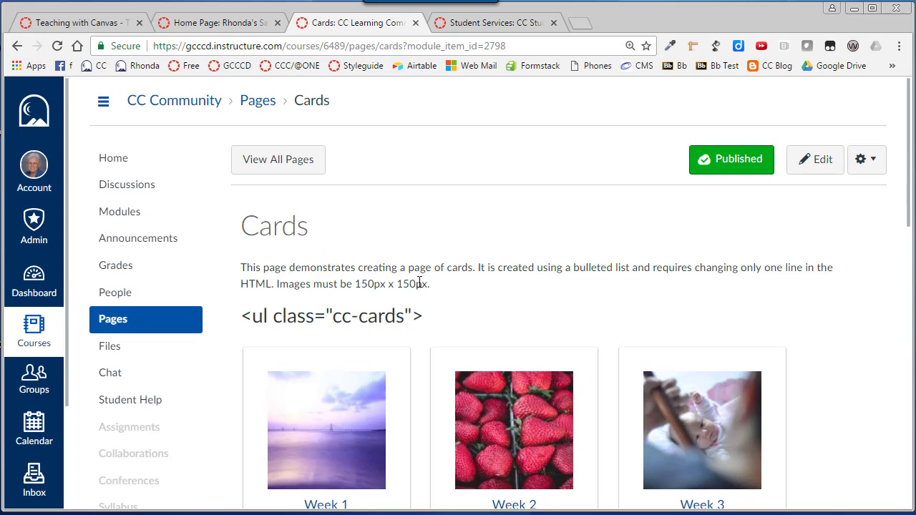
drag(433, 316, 242, 330)
click(324, 323)
drag(331, 318, 407, 320)
click(449, 312)
scroll(458, 279, down, 5)
scroll(426, 354, down, 6)
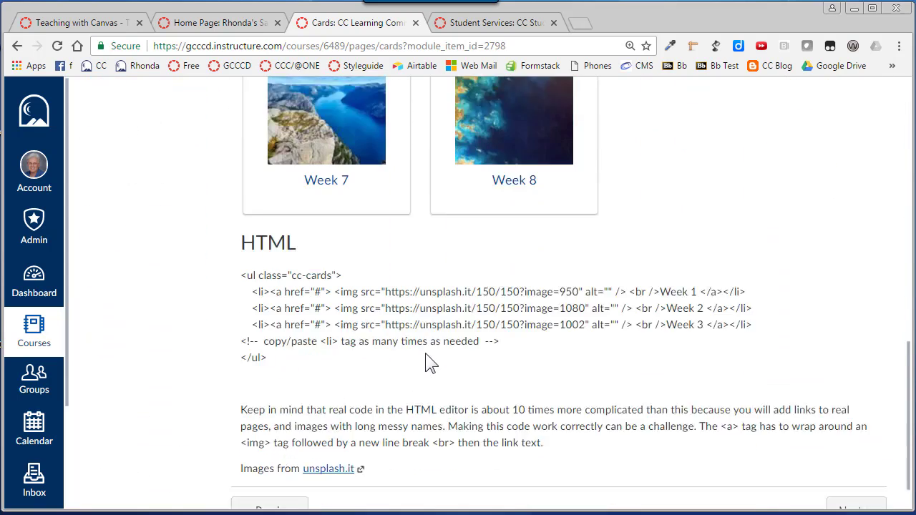
scroll(422, 360, up, 6)
scroll(422, 360, up, 5)
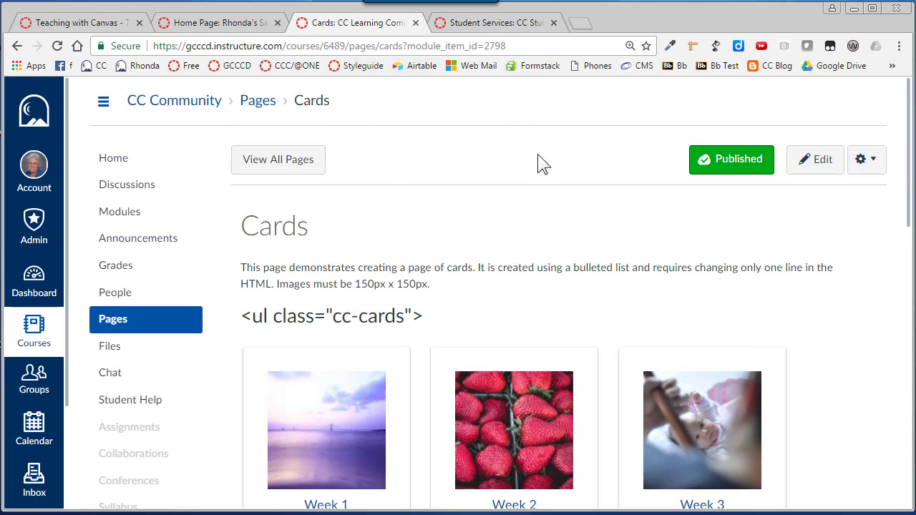
- Open the Cards page listed under Fancy Tricks for the RCE in the Teaching with Canvas course modules
click(95, 20)
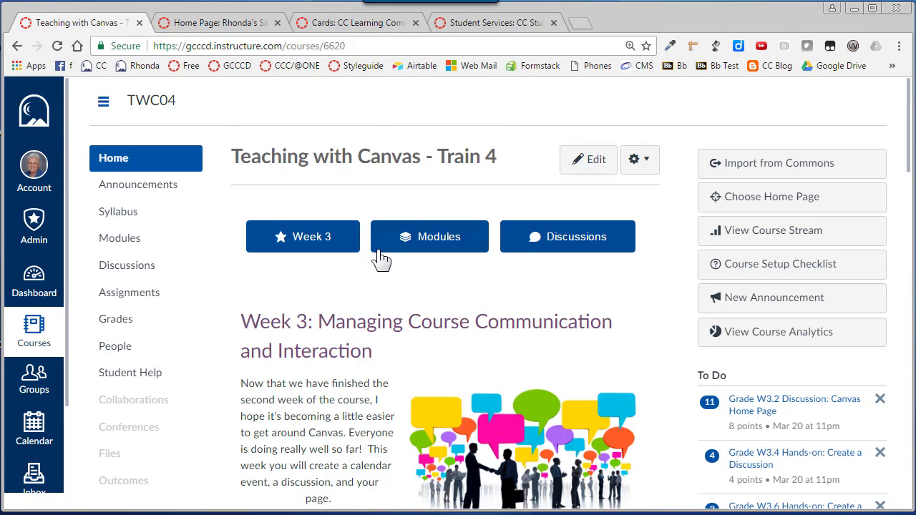
click(410, 248)
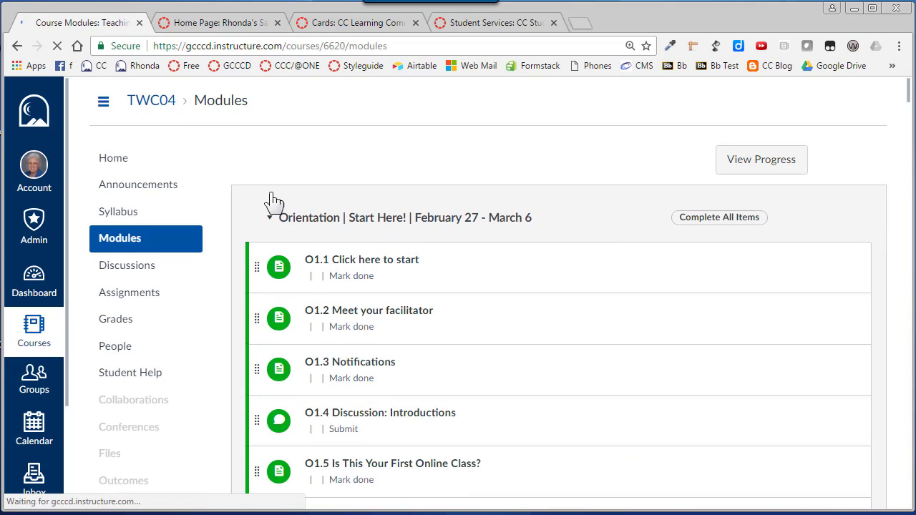
scroll(227, 244, down, 20)
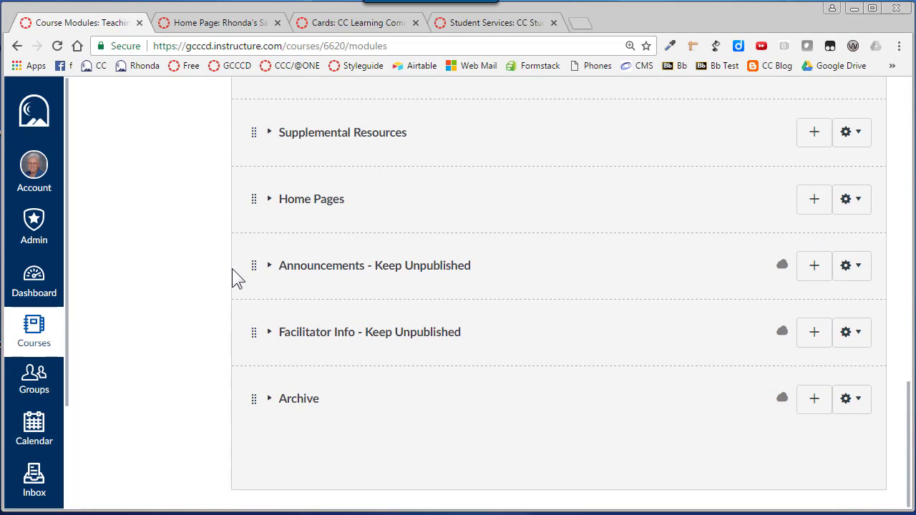
scroll(232, 270, up, 20)
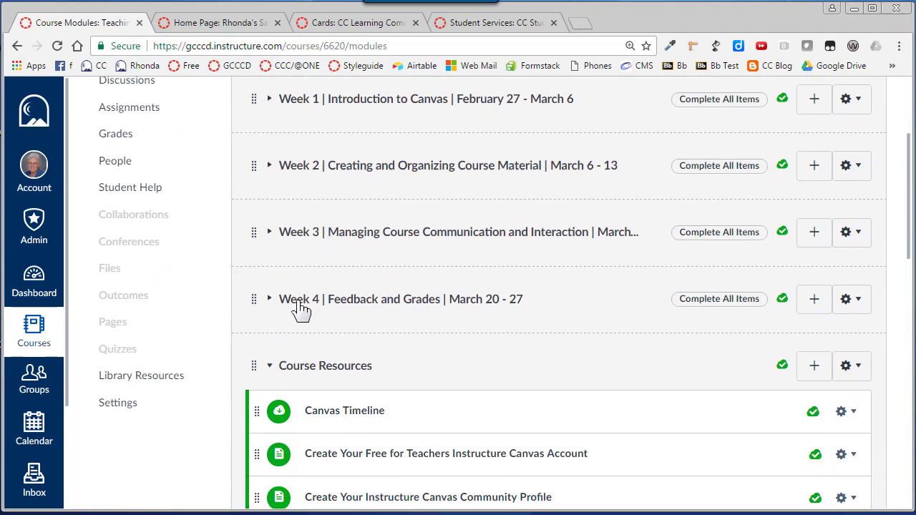
scroll(322, 328, down, 5)
scroll(323, 328, down, 1)
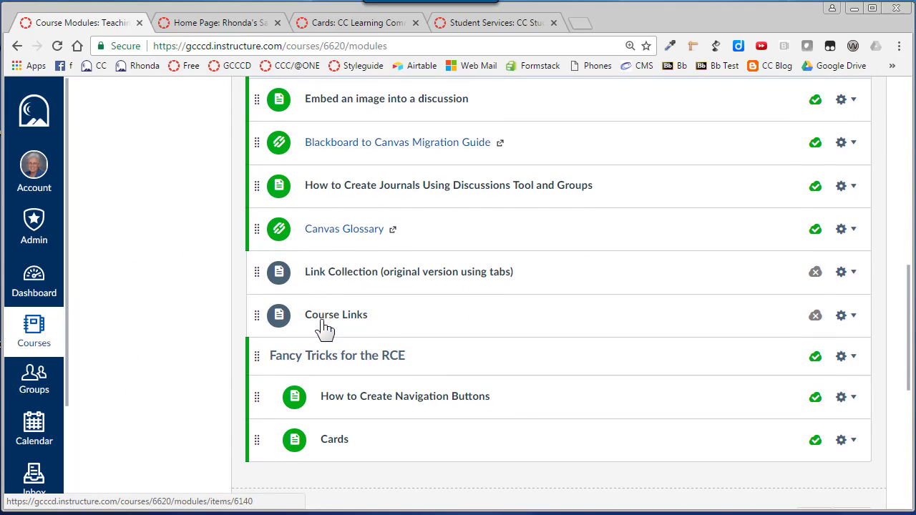
click(340, 444)
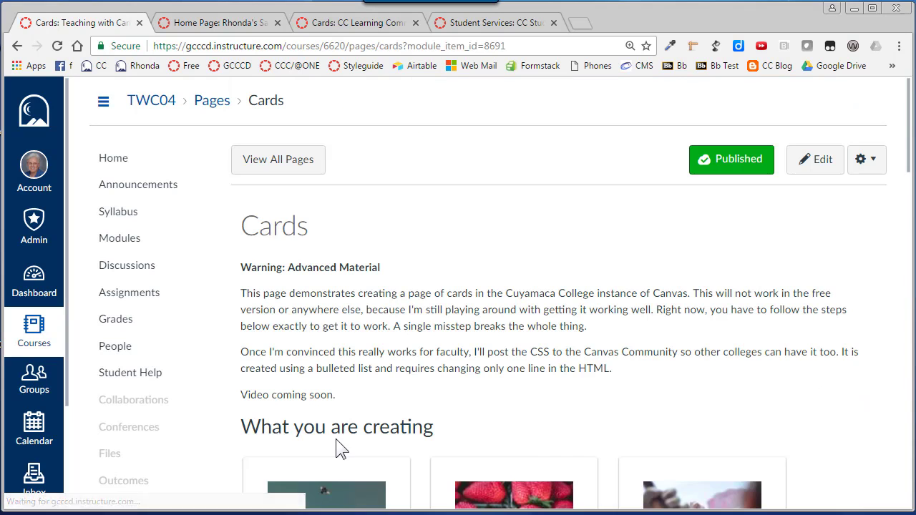
- Read through the Cards page's example cards, Rich Content Editor steps and HTML section
scroll(464, 264, down, 2)
scroll(458, 259, down, 6)
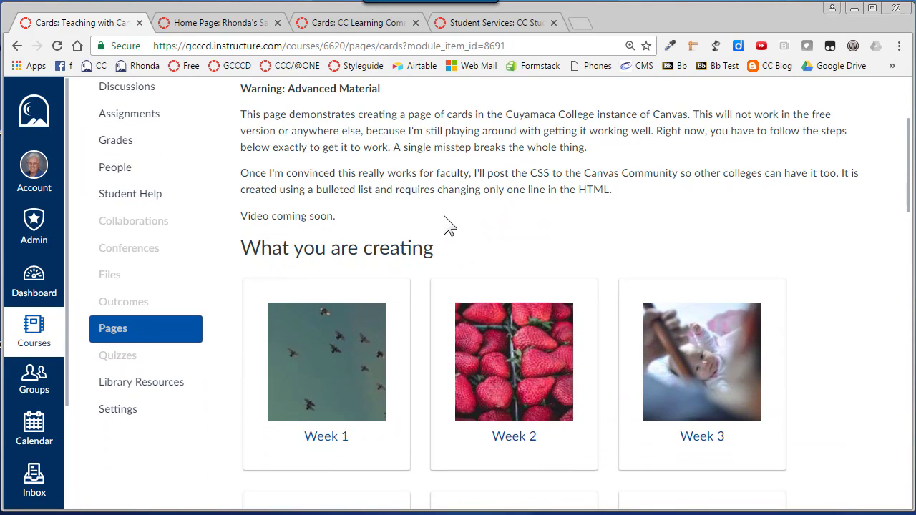
scroll(420, 322, down, 5)
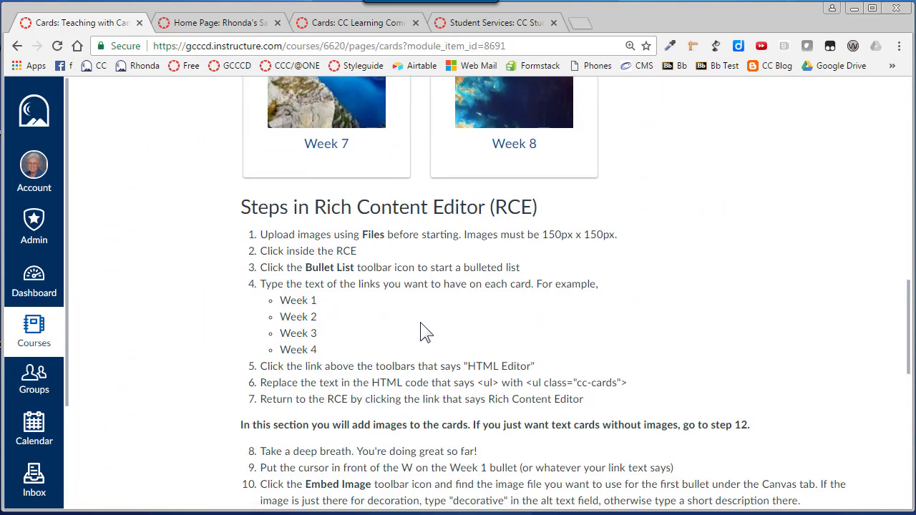
scroll(421, 322, down, 1)
scroll(421, 308, down, 5)
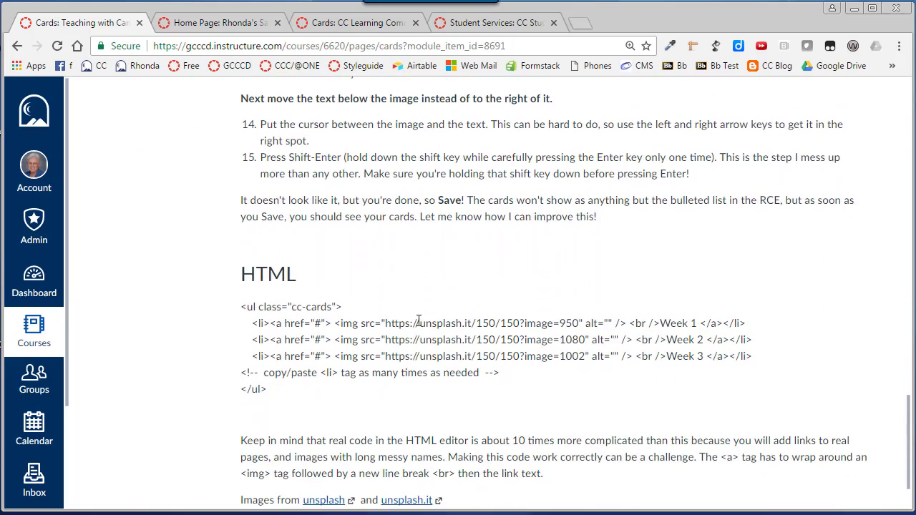
scroll(419, 320, up, 6)
scroll(449, 333, up, 4)
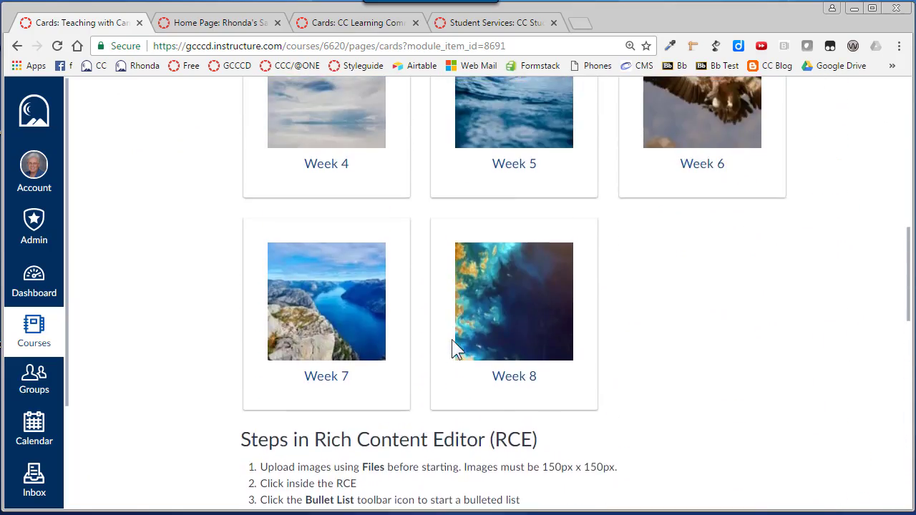
scroll(453, 344, down, 7)
scroll(453, 340, down, 1)
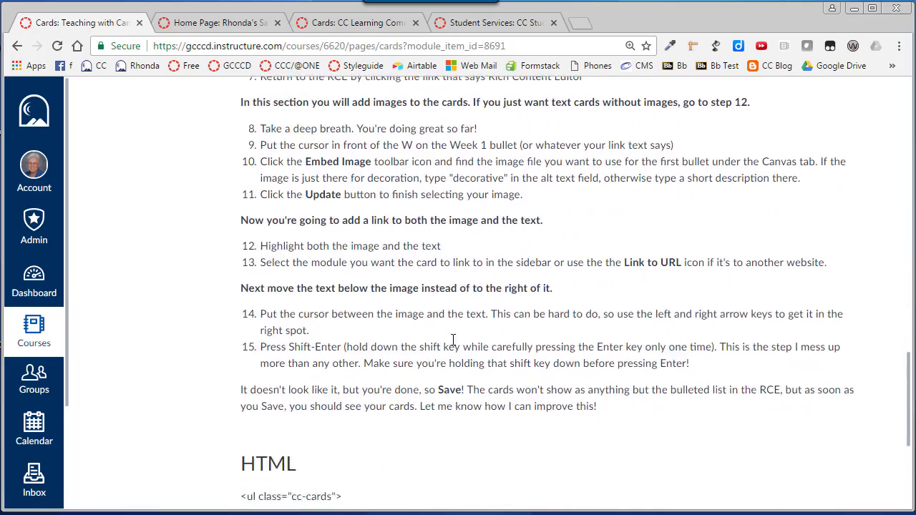
scroll(443, 330, up, 8)
scroll(430, 313, down, 4)
scroll(429, 313, down, 5)
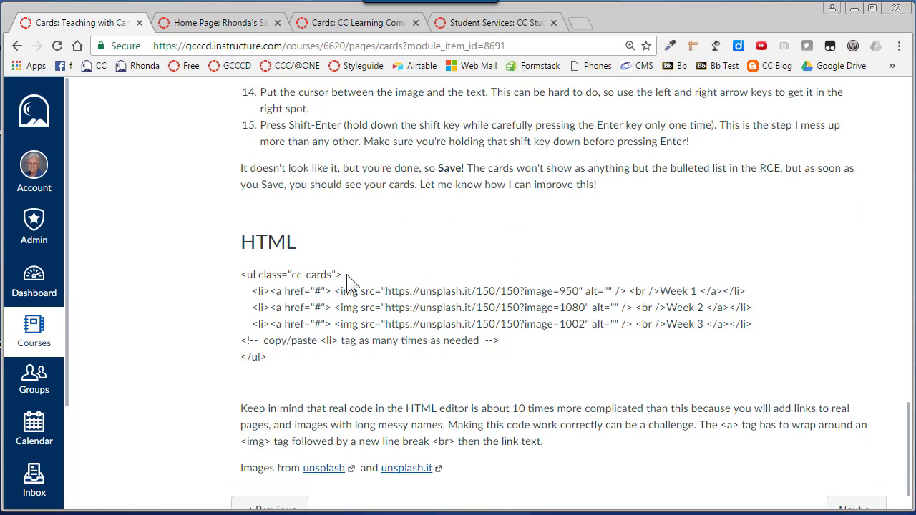
- Copy the opening line <ul class="cc-cards"> from the page's HTML sample
drag(342, 275, 246, 277)
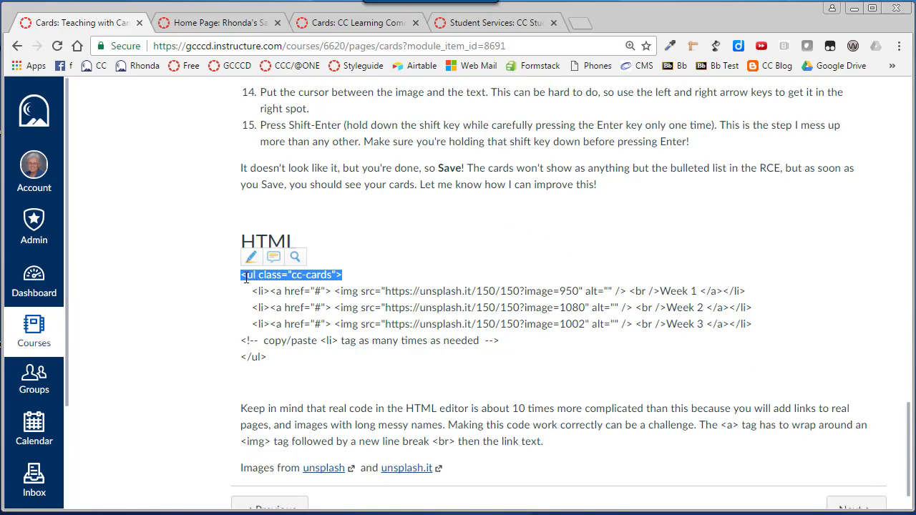
right_click(323, 275)
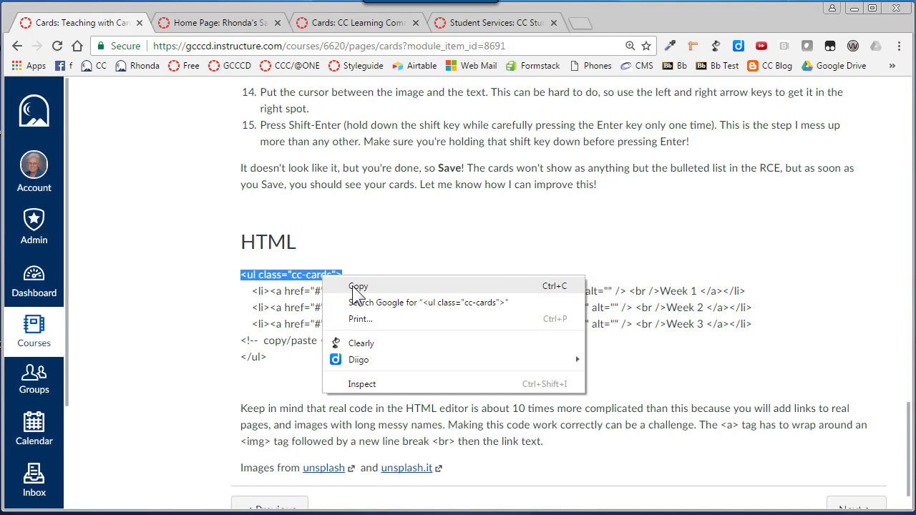
click(352, 287)
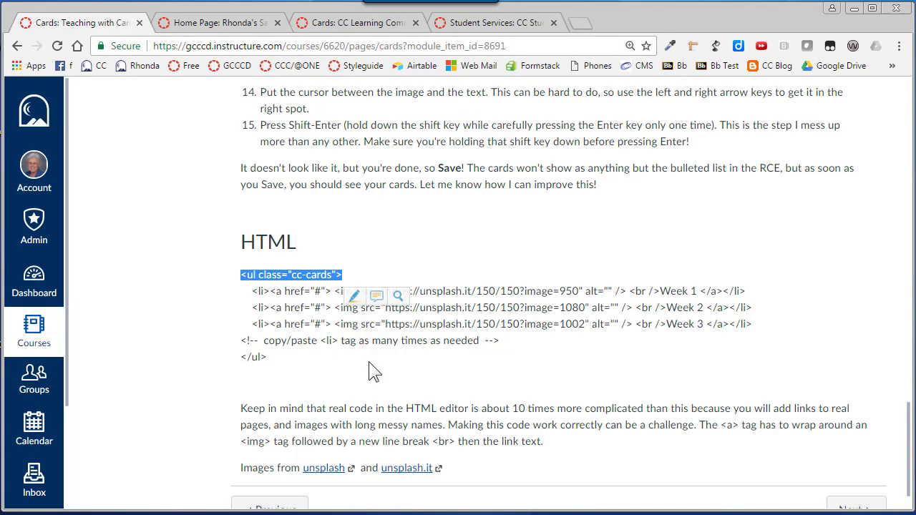
- Compare the image cards on the CC Community Cards page with the text-only cards on the Student Services page
scroll(368, 361, up, 10)
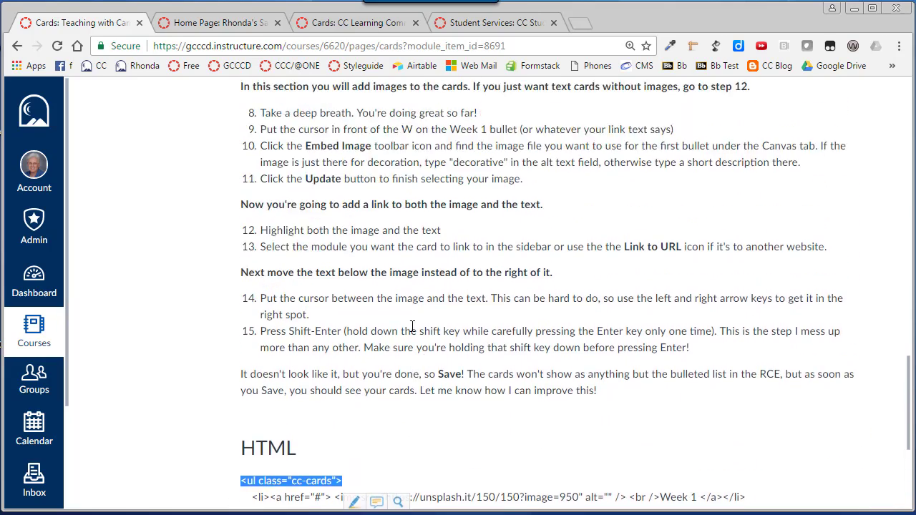
scroll(413, 326, up, 7)
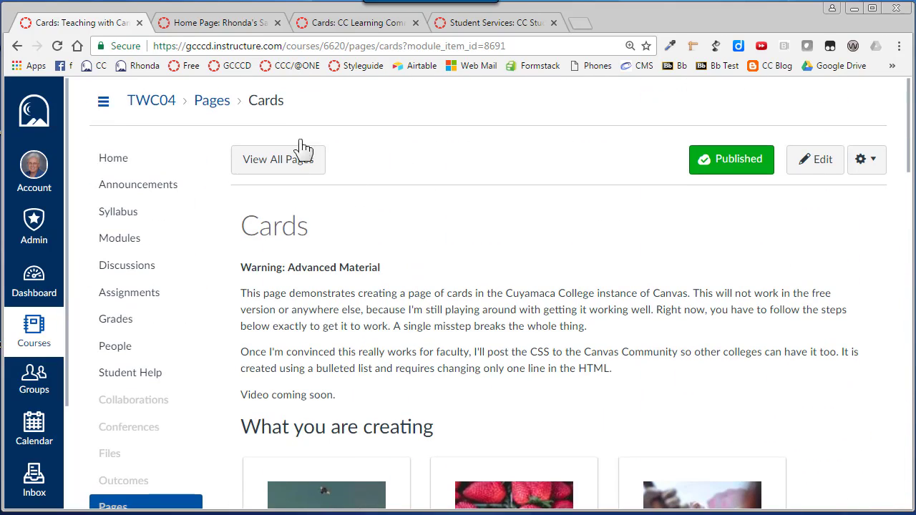
click(361, 24)
scroll(461, 323, down, 4)
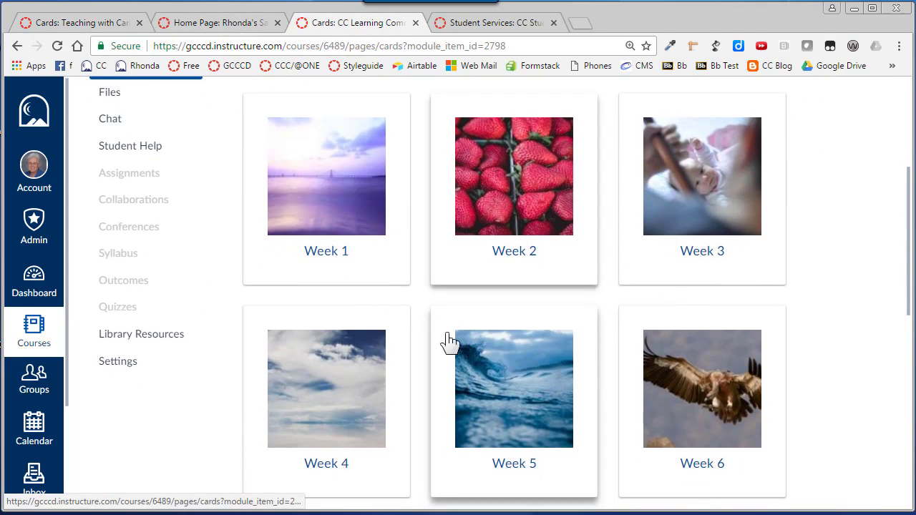
click(494, 23)
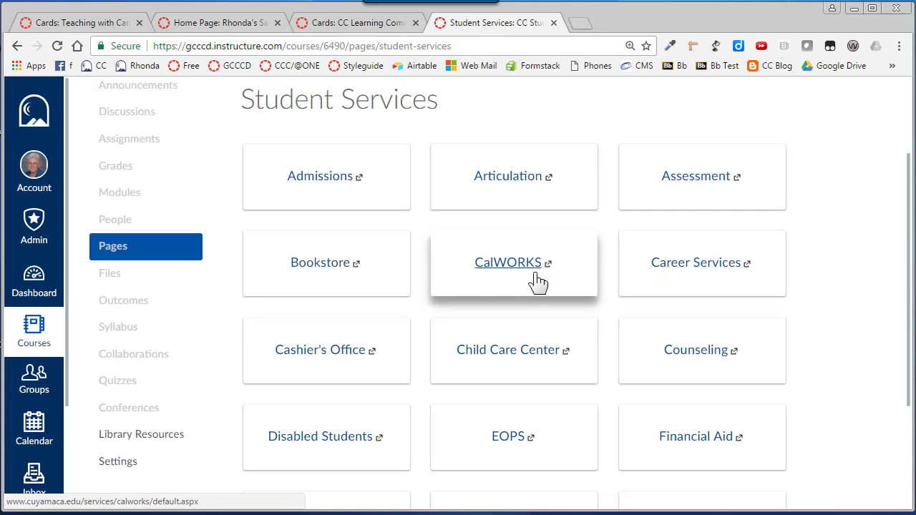
scroll(441, 394, down, 3)
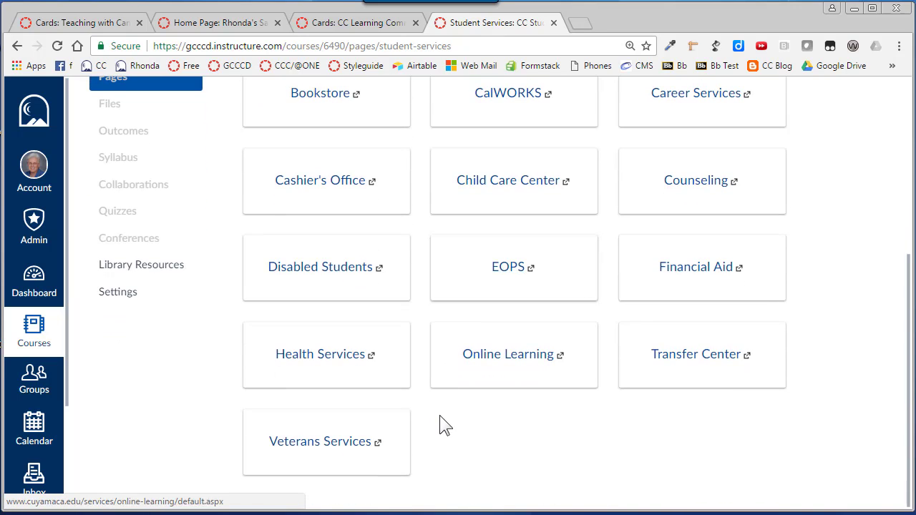
scroll(423, 417, up, 1)
scroll(423, 418, up, 3)
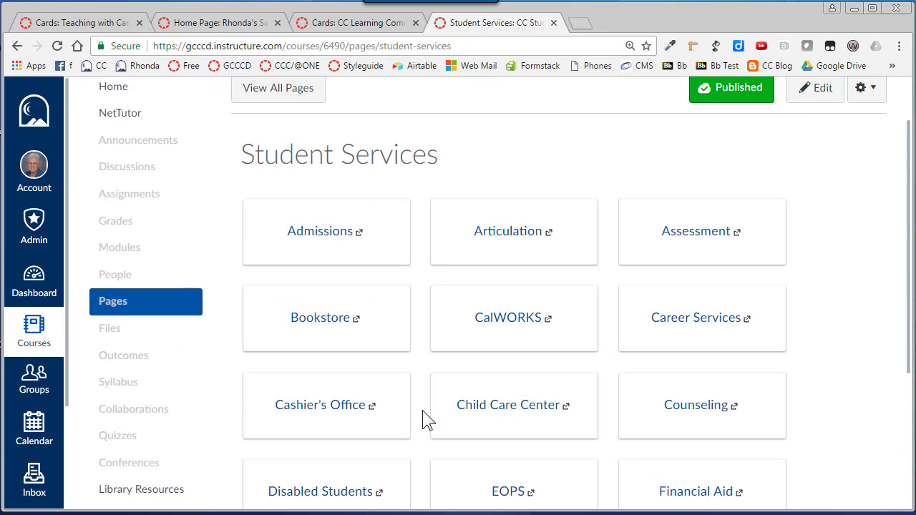
scroll(423, 411, down, 3)
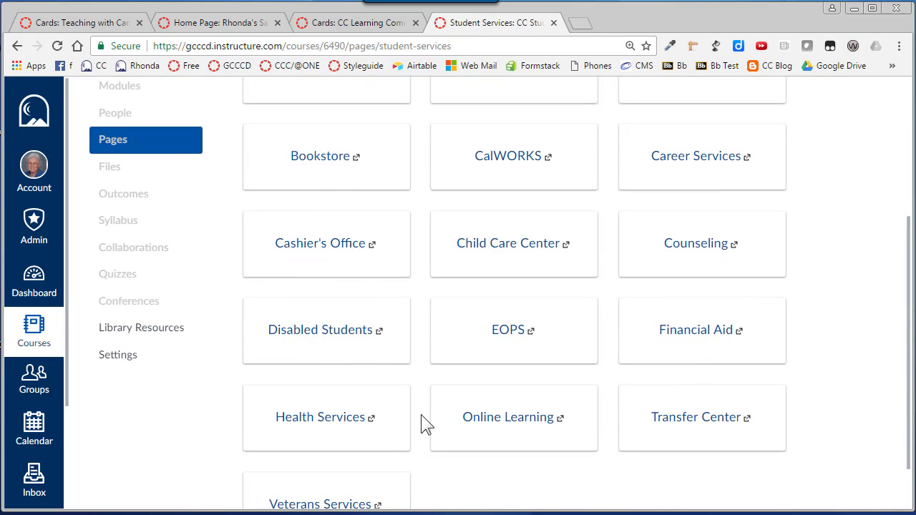
scroll(423, 416, up, 4)
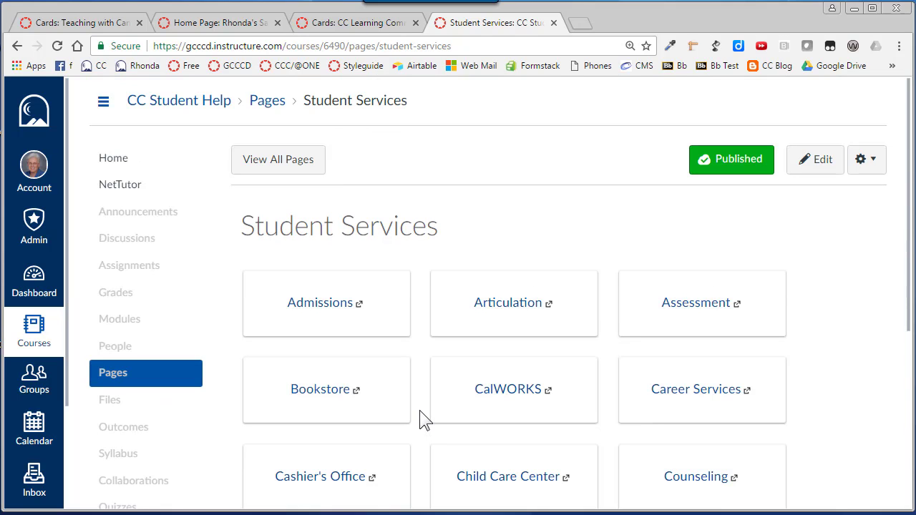
scroll(420, 416, down, 1)
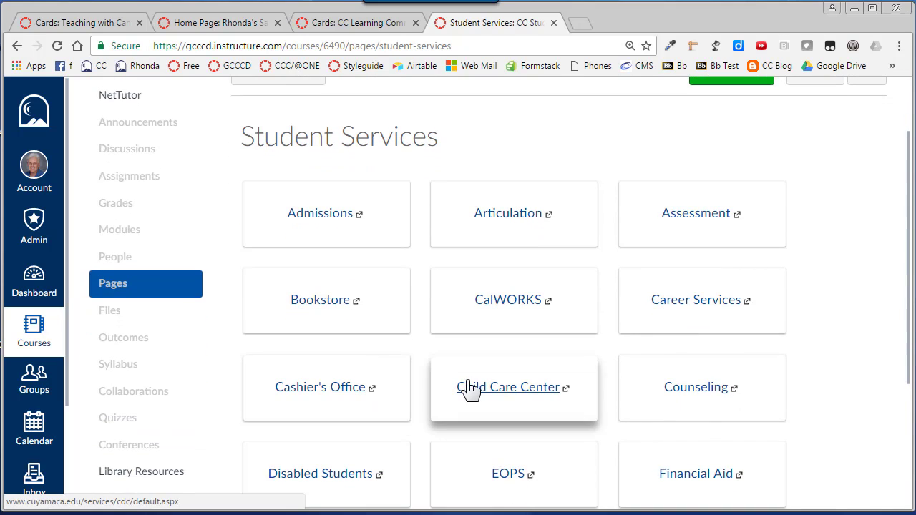
scroll(826, 322, down, 3)
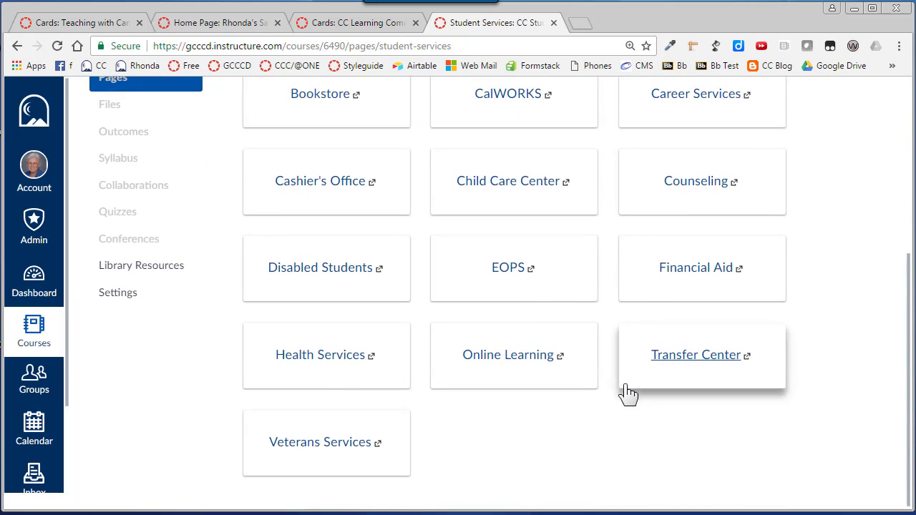
scroll(628, 393, up, 4)
- Open the Home Page of the sandbox course for editing from its list of pages
click(82, 22)
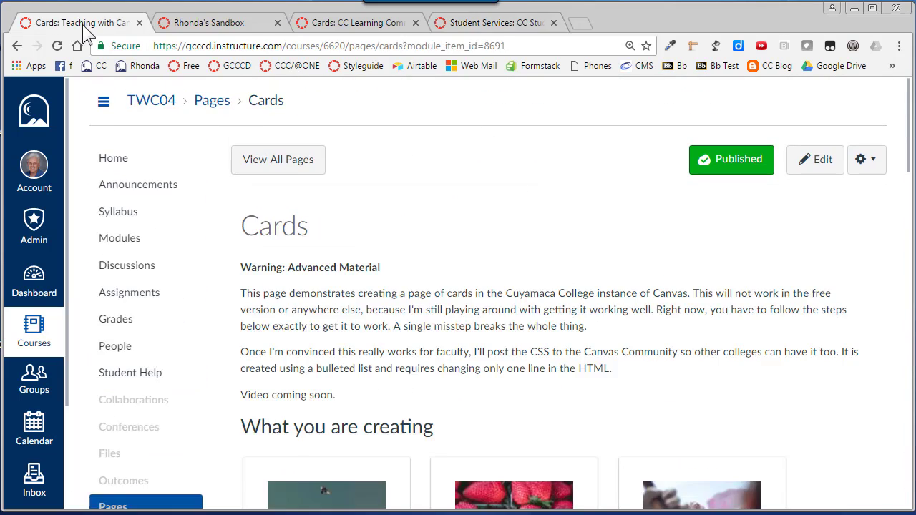
click(218, 25)
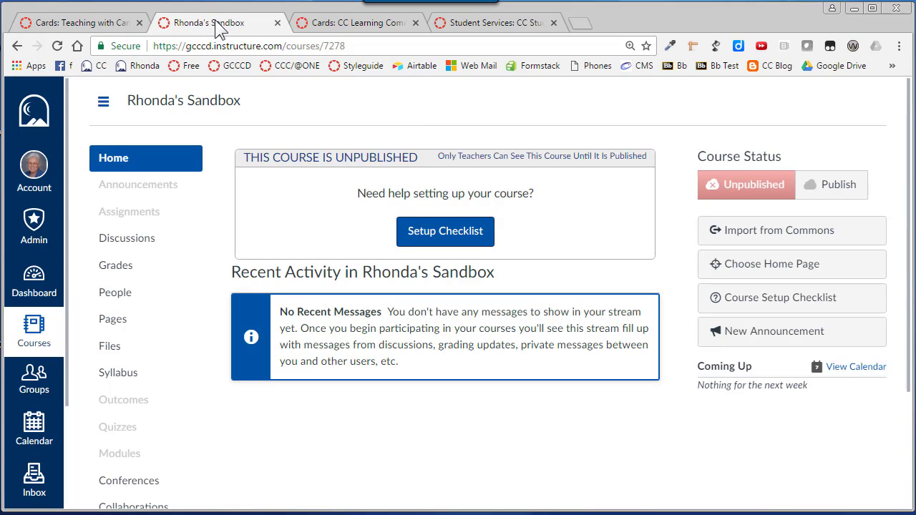
click(114, 323)
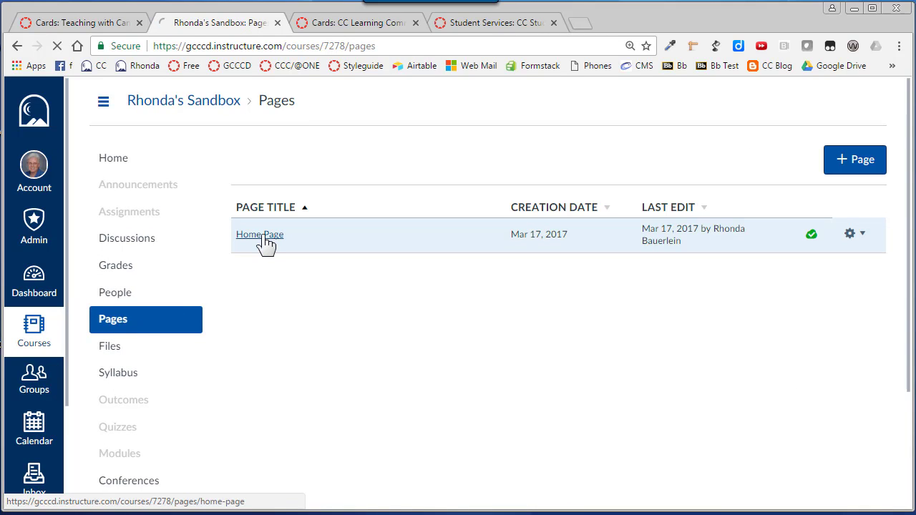
click(263, 237)
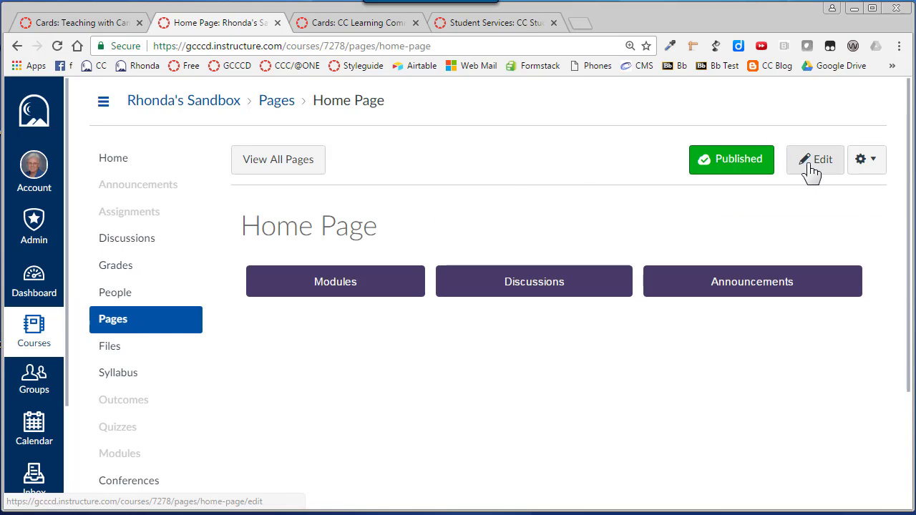
click(818, 170)
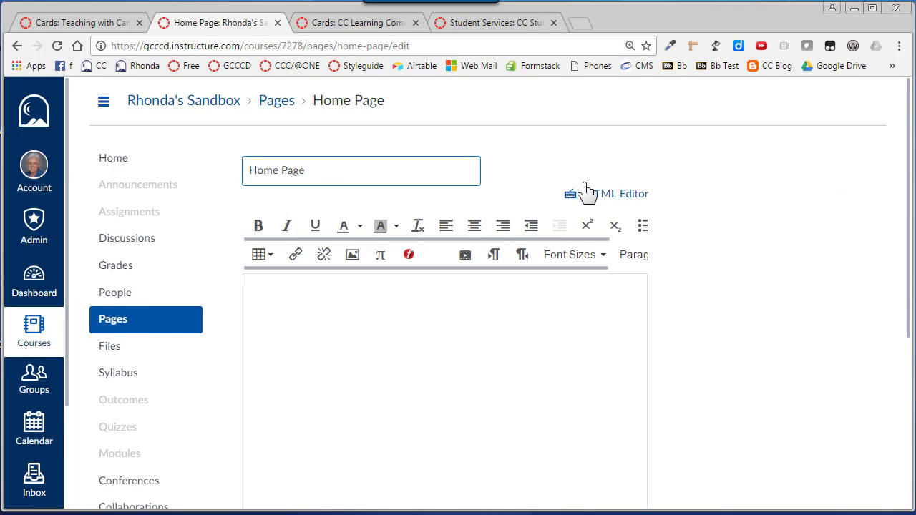
- Add a "Welcome…" paragraph below the Modules, Discussions and Announcements list on the Home Page
click(322, 369)
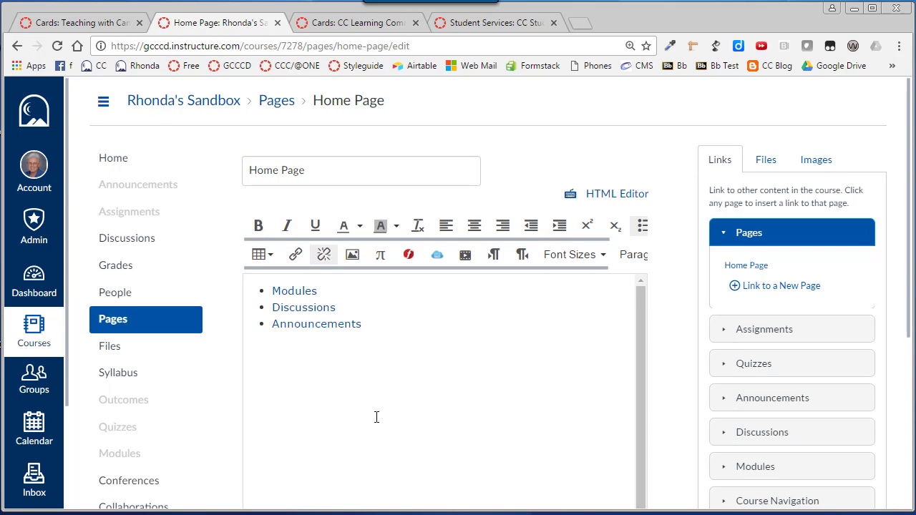
key(Return)
key(Return)
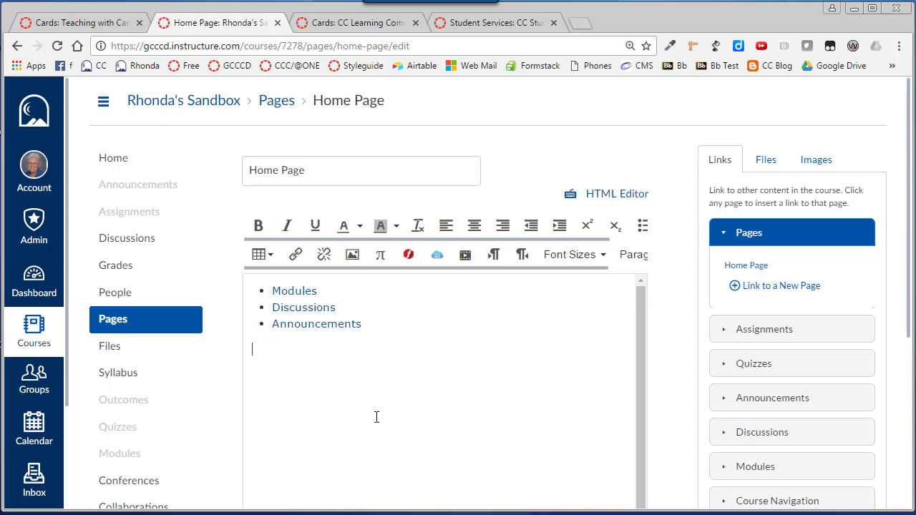
text(Welcome...)
- Create a bulleted list under the welcome line with the items Week 1, Week 2, Week 3 and Week 4
click(643, 228)
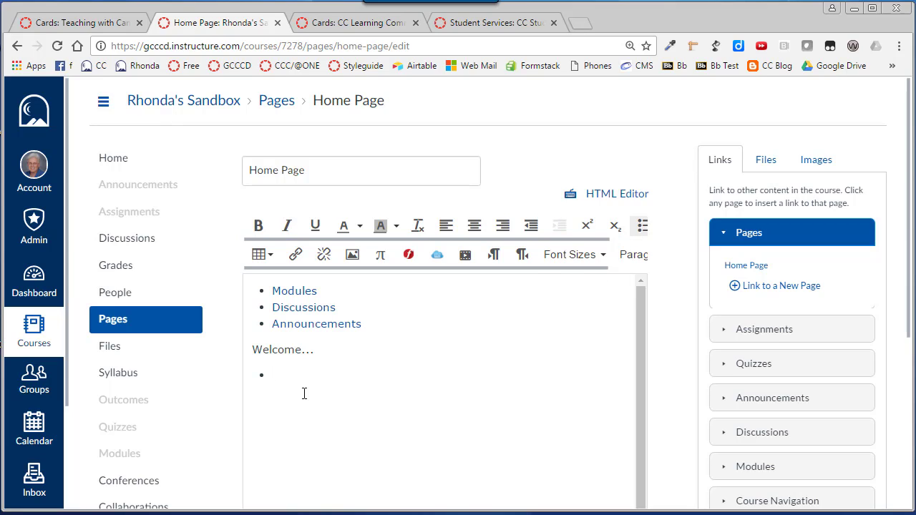
text(Week 1)
key(Return)
text(Week 2 Wee)
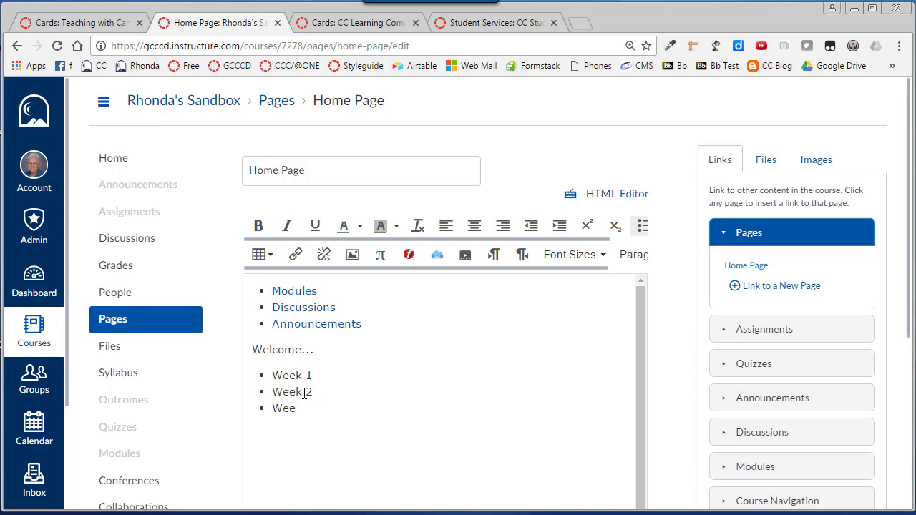
text(k 3 )
text(Week 4)
key(Return)
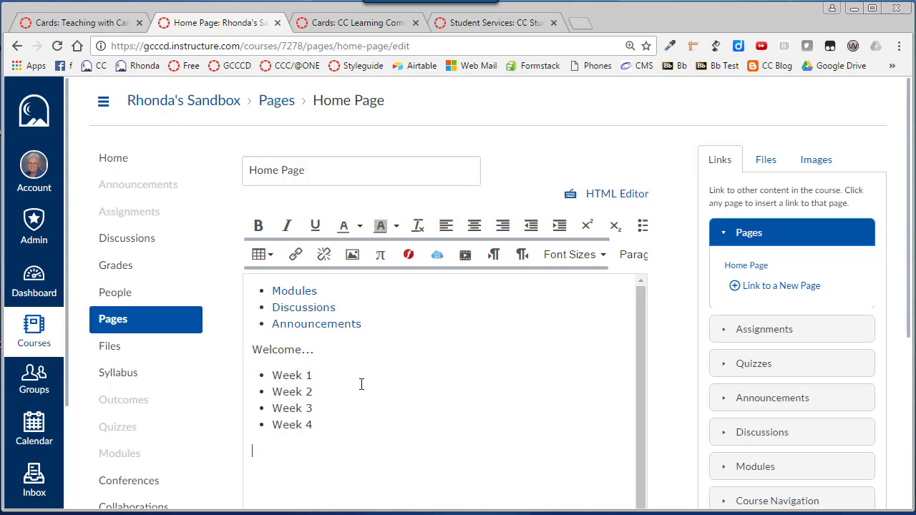
- Show the HTML source of the Home Page content
click(274, 375)
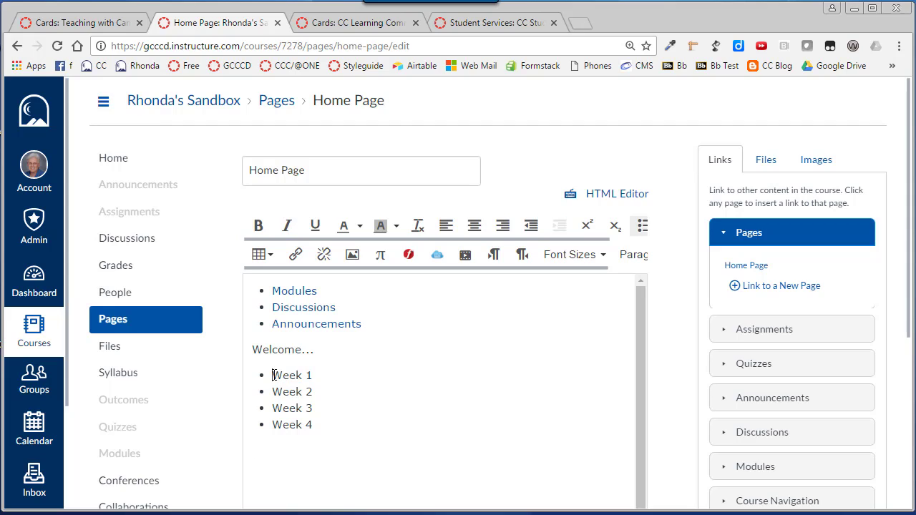
click(326, 428)
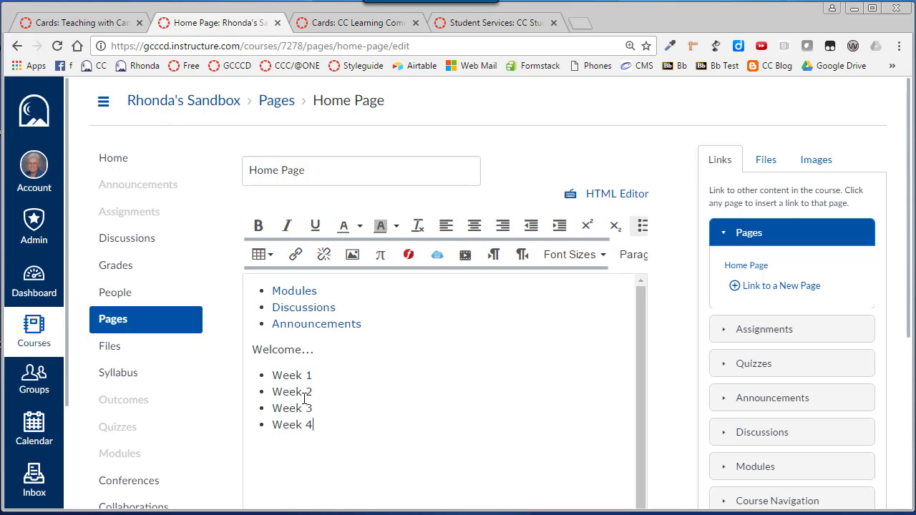
click(273, 377)
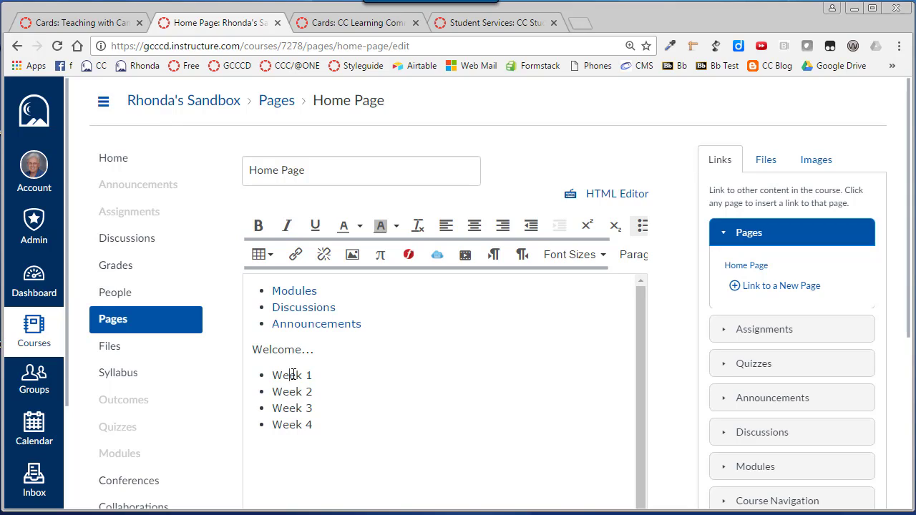
click(629, 195)
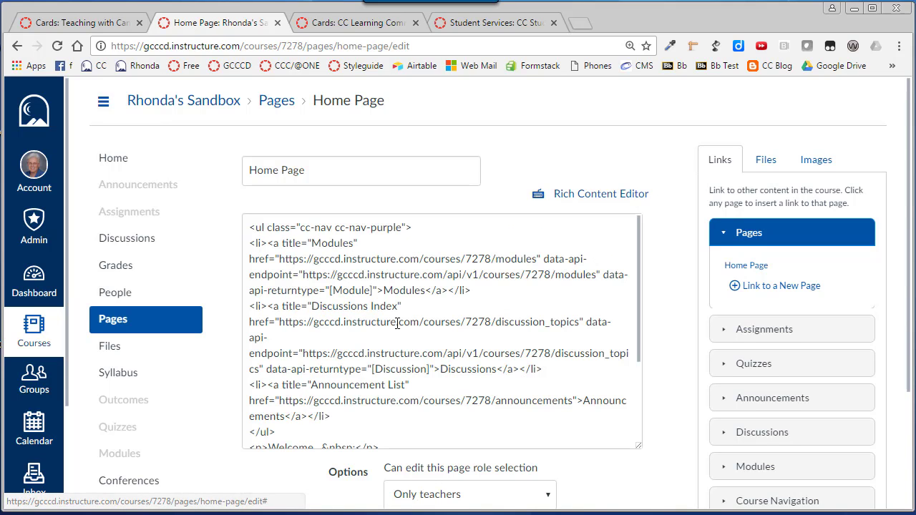
- Examine the opening and closing ul tags of the navigation list in the HTML source
drag(266, 228, 250, 227)
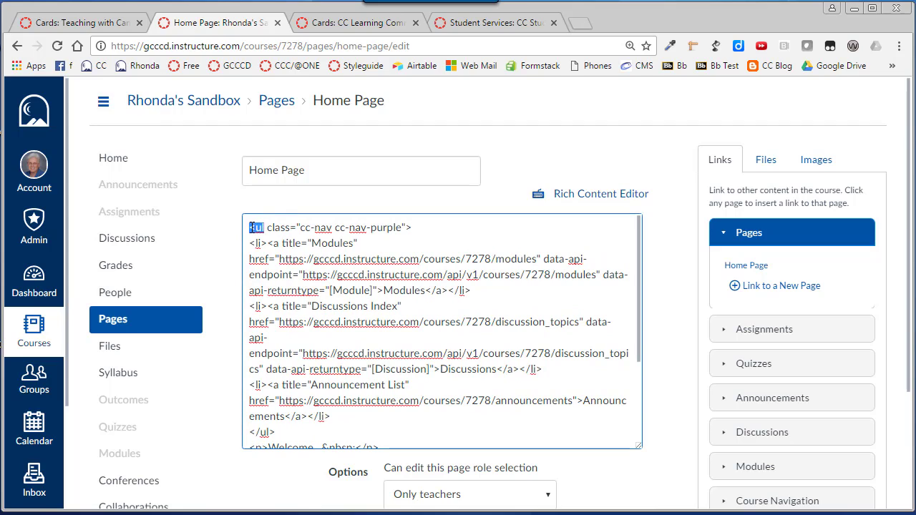
click(434, 229)
drag(426, 229, 249, 223)
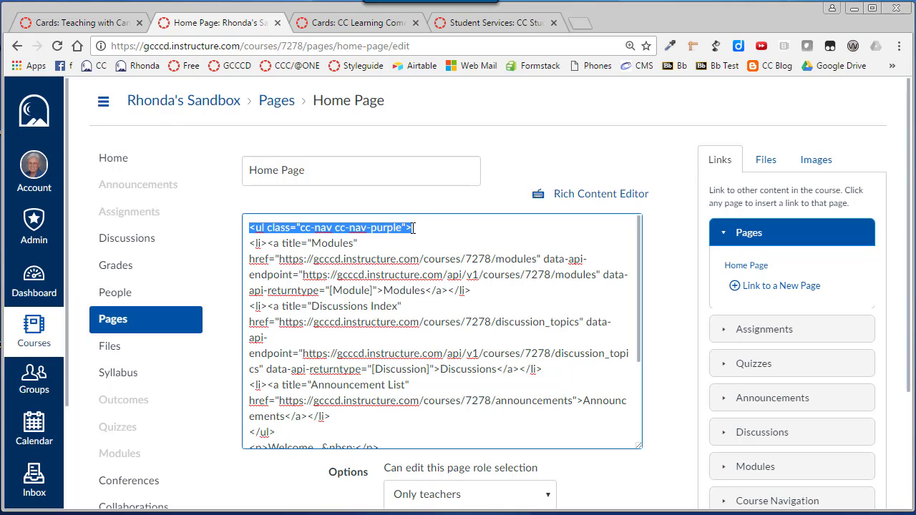
click(383, 229)
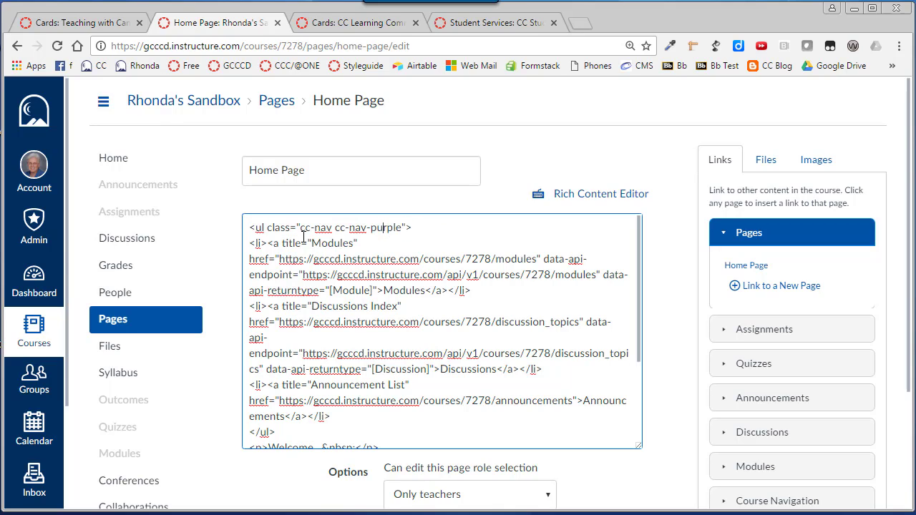
scroll(258, 286, down, 3)
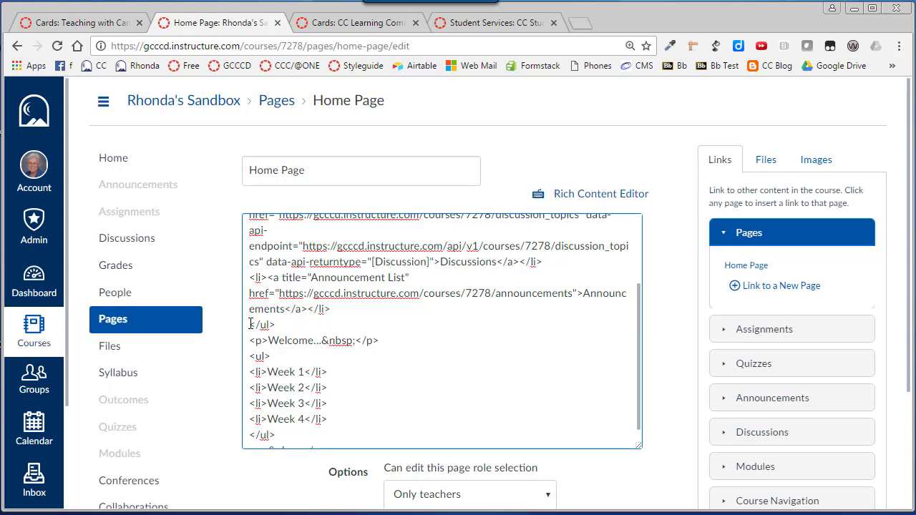
mouse_move(251, 324)
mouse_down()
mouse_move(282, 323)
mouse_move(236, 329)
mouse_up()
- Replace the opening <ul> tag of the Week list with <ul class="cc-cards"> and return to rich content editing
click(284, 356)
scroll(274, 379, down, 1)
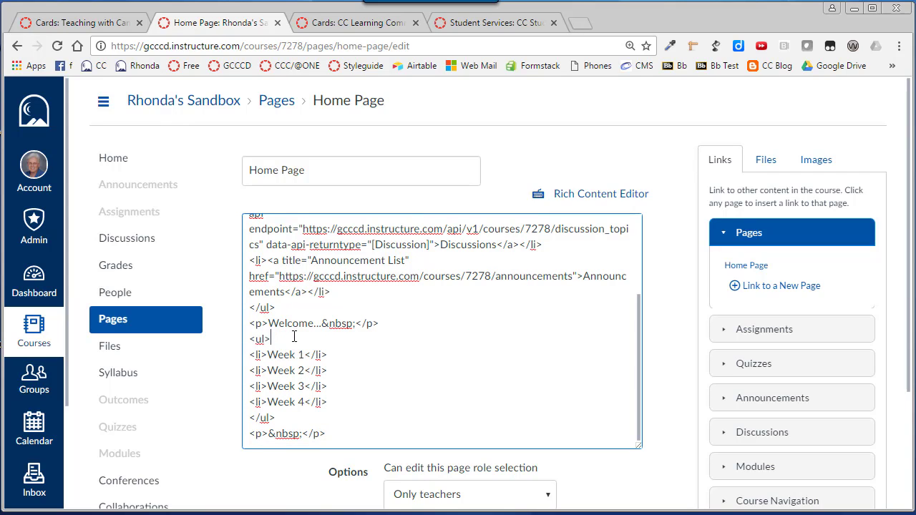
drag(286, 338, 231, 343)
right_click(266, 338)
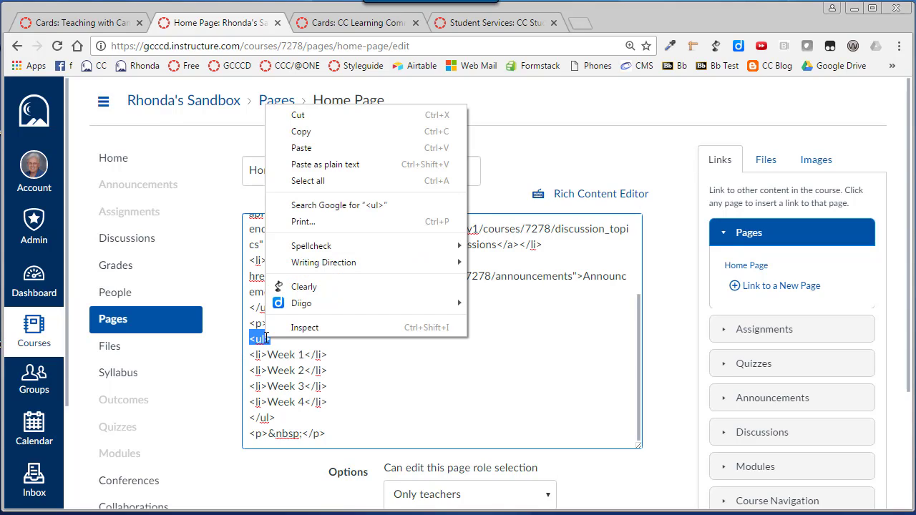
click(310, 164)
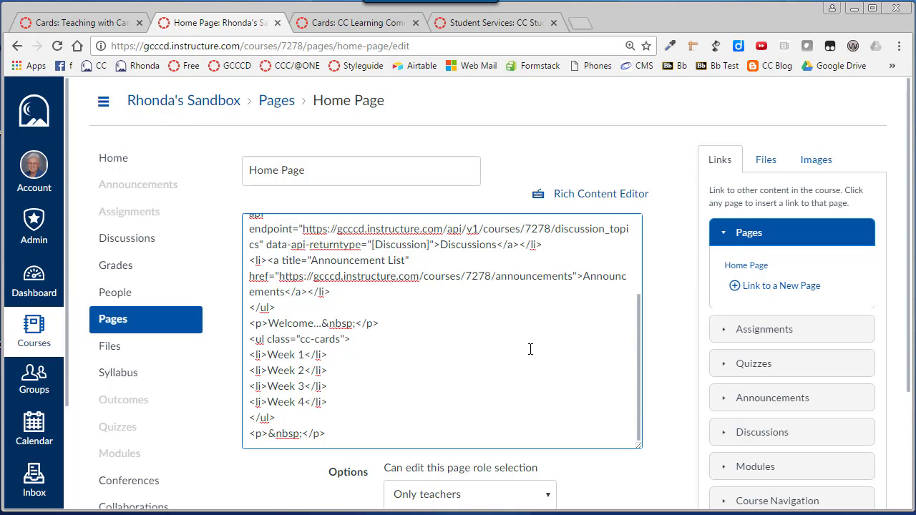
click(614, 199)
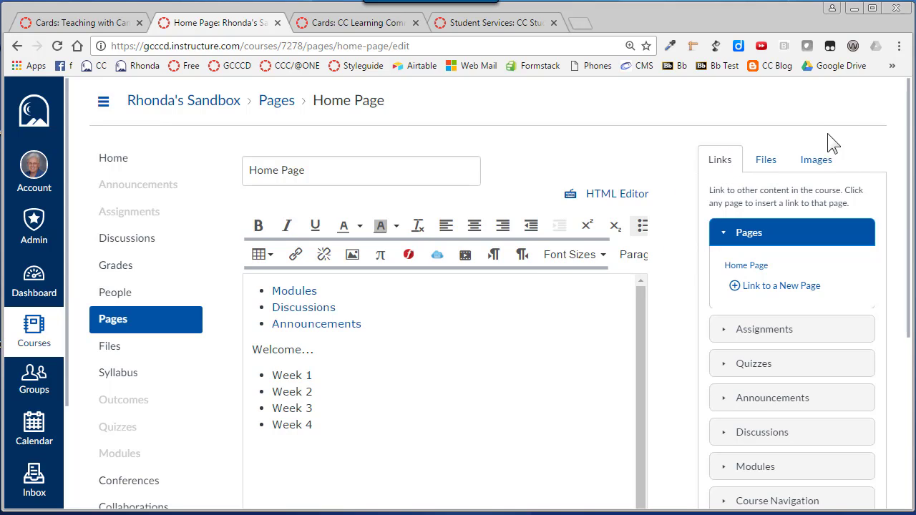
- Insert the course image placeimg_150_150_any (1).jpg before Week 1 and placeimg_150_150_any (2).jpg before Week 2
click(817, 164)
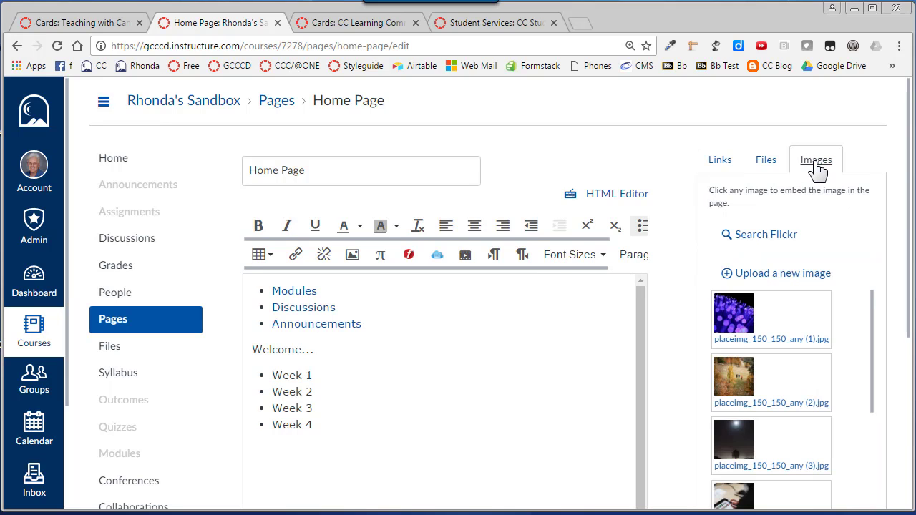
scroll(787, 207, down, 2)
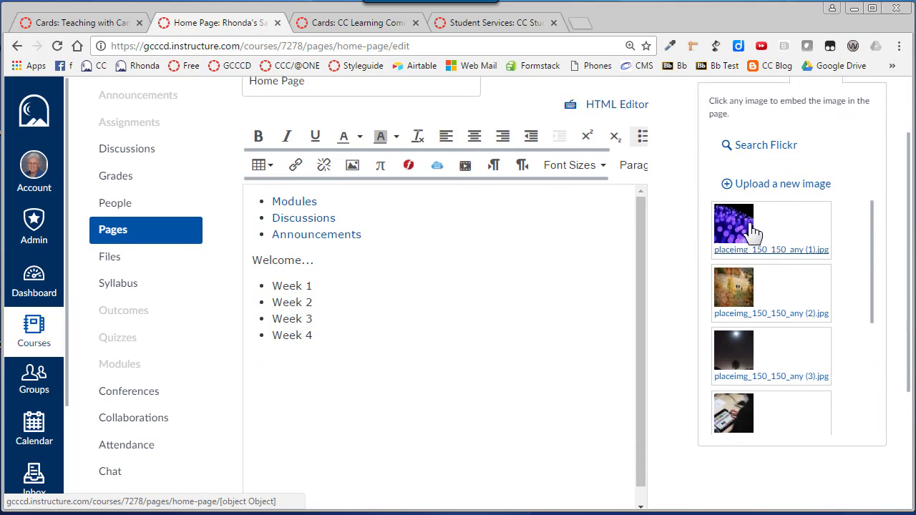
click(752, 230)
scroll(752, 230, down, 1)
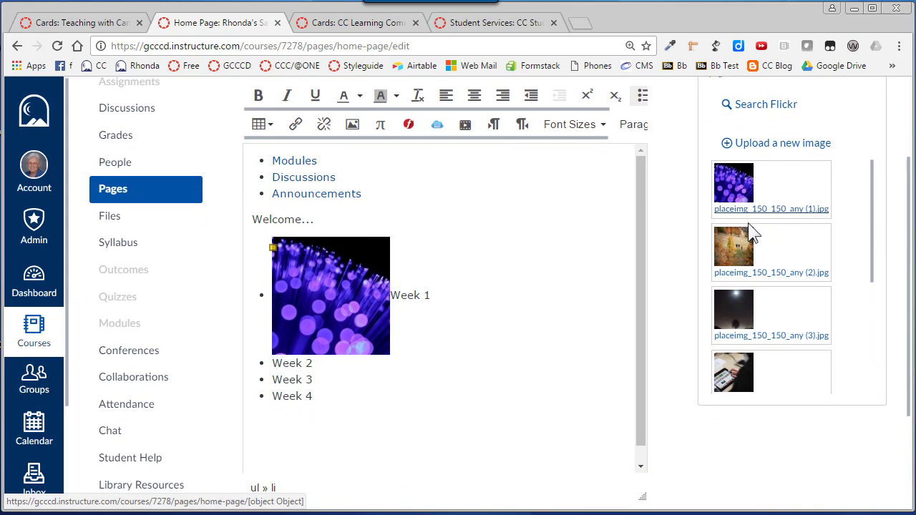
click(303, 348)
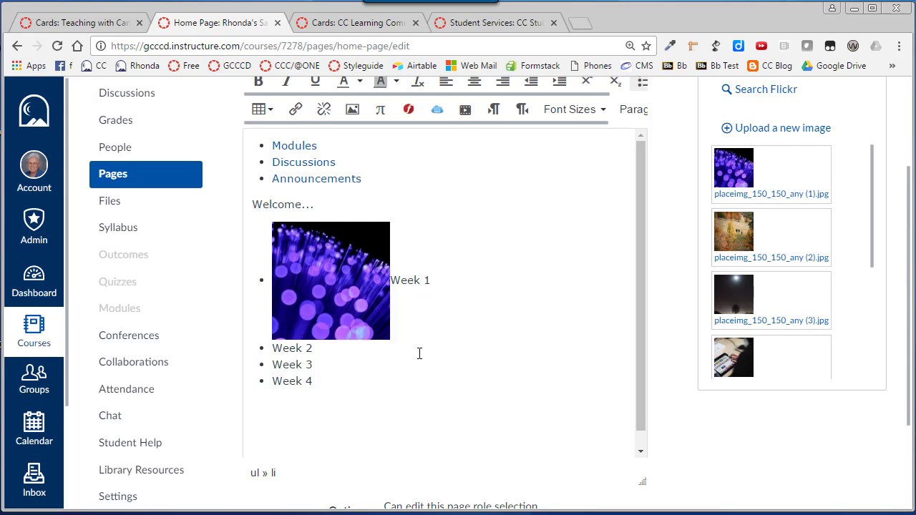
click(762, 236)
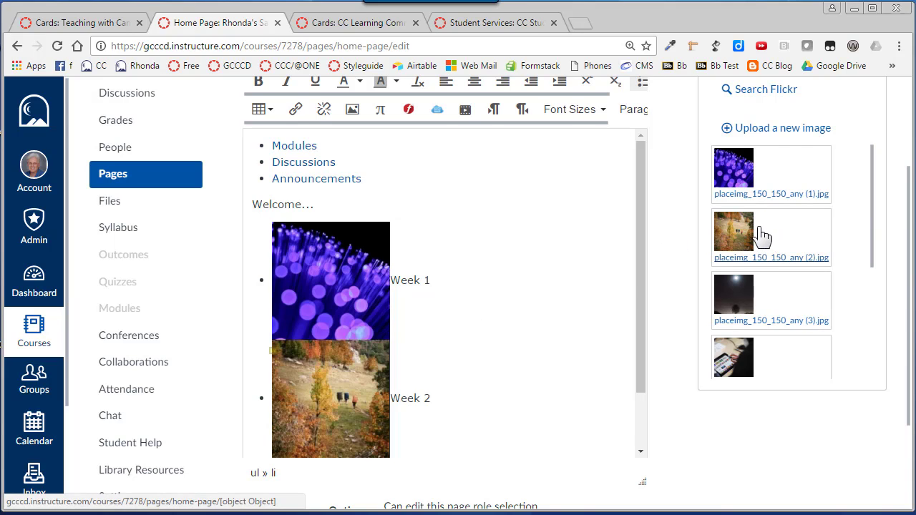
- Insert the course image placeimg_150_150_any (9).jpg before Week 3 and placeimg_150_150_tech (1).jpg before Week 4
scroll(466, 344, down, 5)
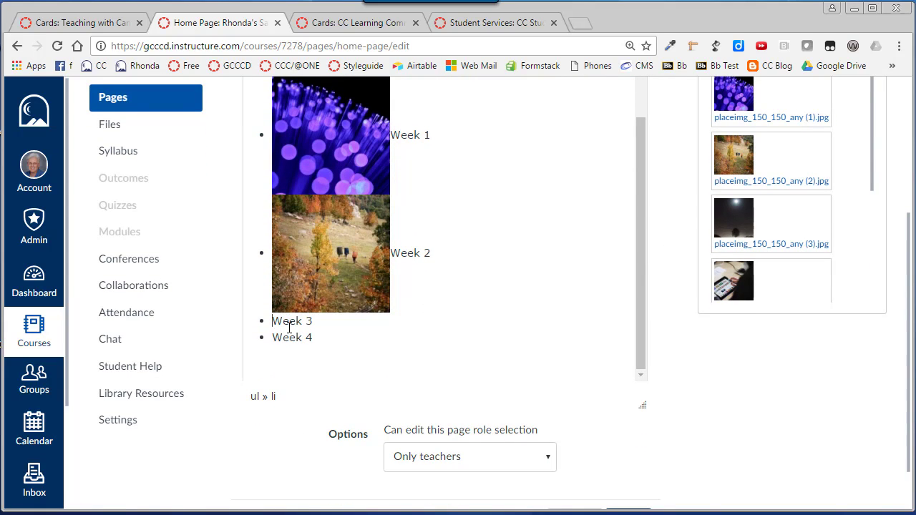
scroll(778, 241, down, 4)
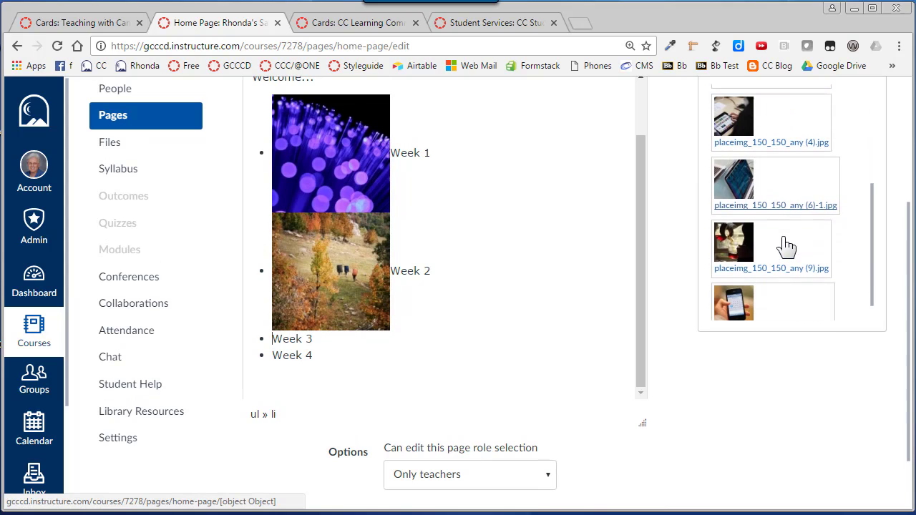
click(749, 245)
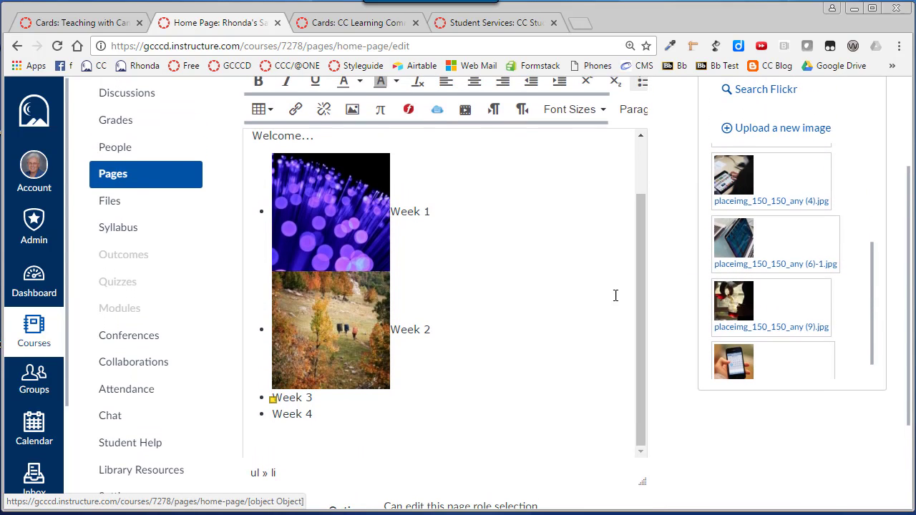
scroll(401, 354, down, 5)
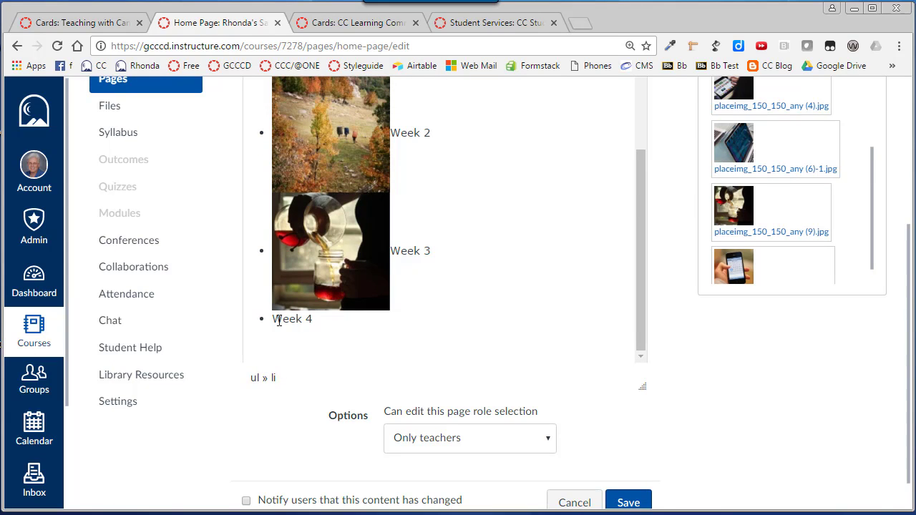
click(272, 319)
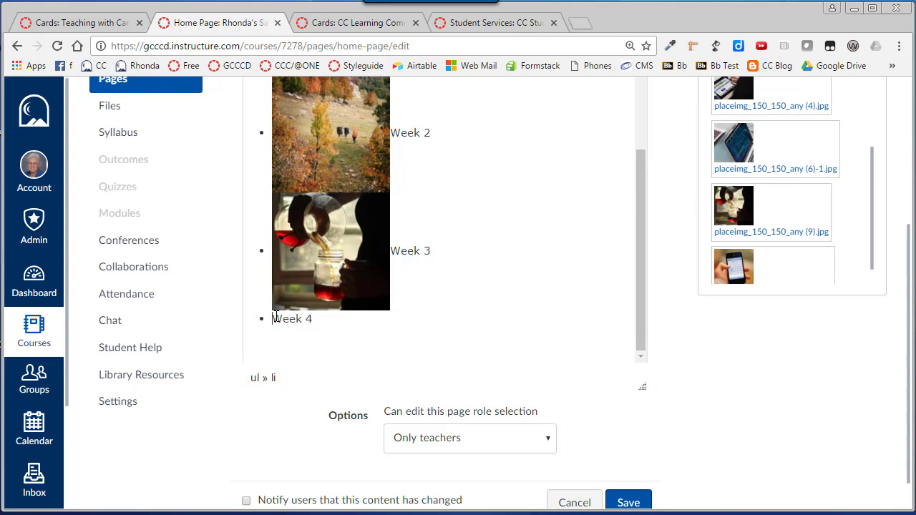
scroll(778, 260, down, 1)
click(783, 261)
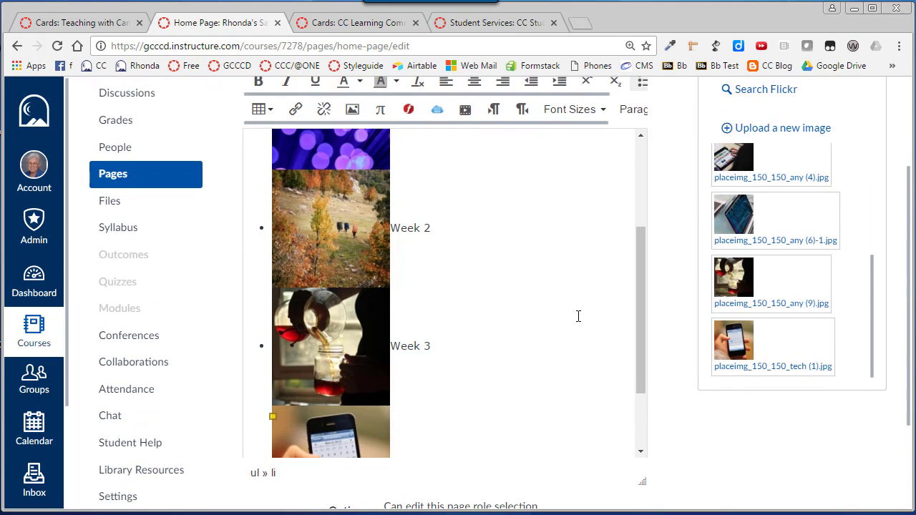
- Review the four Week list items and their images in the page content
scroll(562, 347, down, 2)
scroll(559, 355, down, 2)
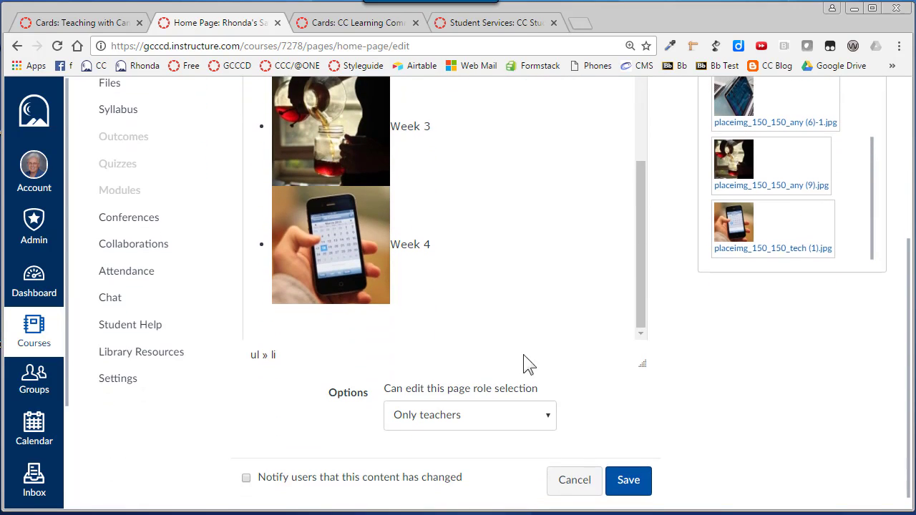
scroll(429, 353, up, 2)
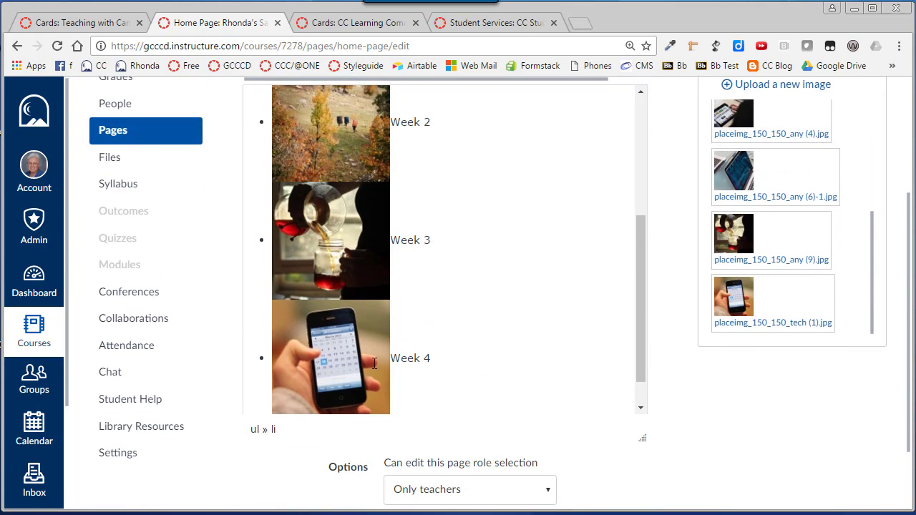
scroll(487, 305, up, 3)
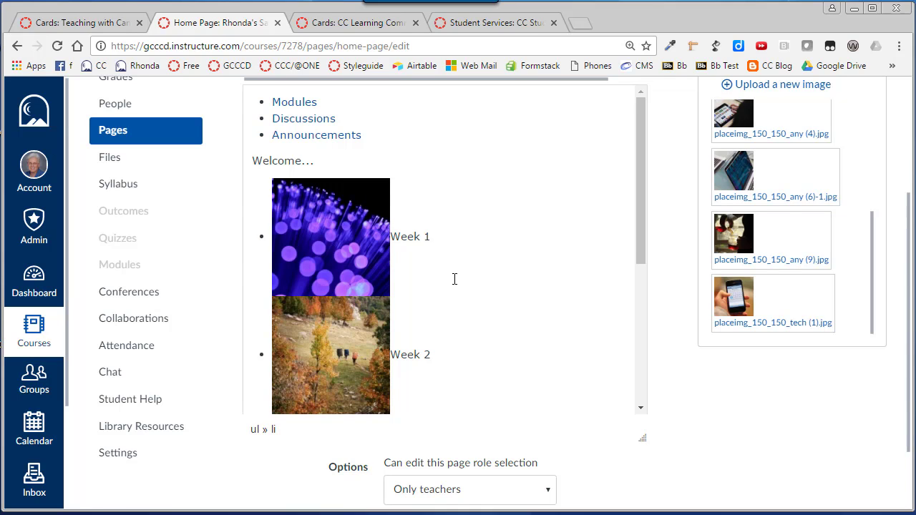
scroll(454, 279, up, 2)
scroll(473, 315, down, 3)
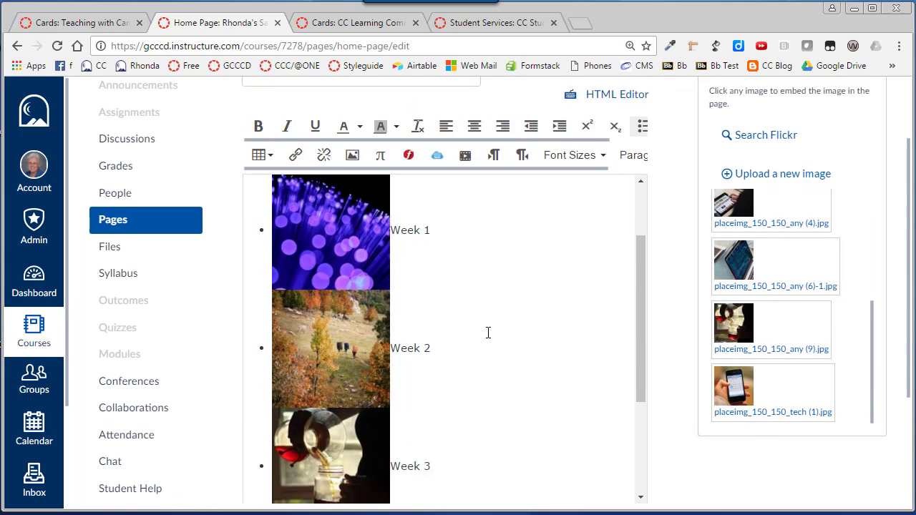
scroll(500, 336, up, 3)
scroll(515, 334, down, 1)
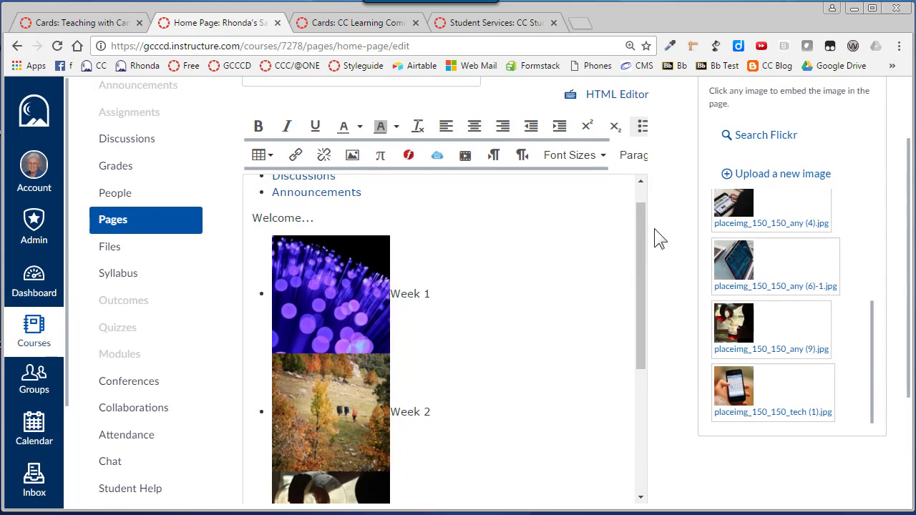
- Save the Home Page and check how the four Week cards display
scroll(662, 214, down, 3)
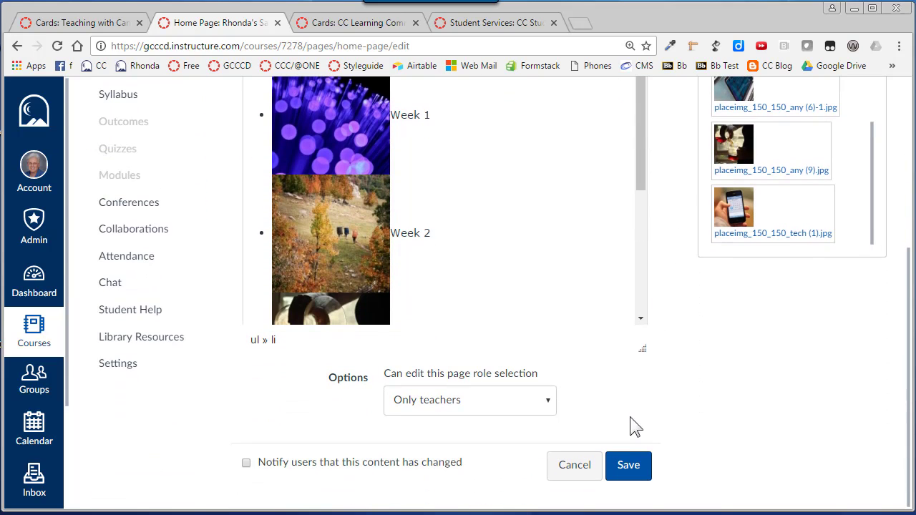
click(635, 469)
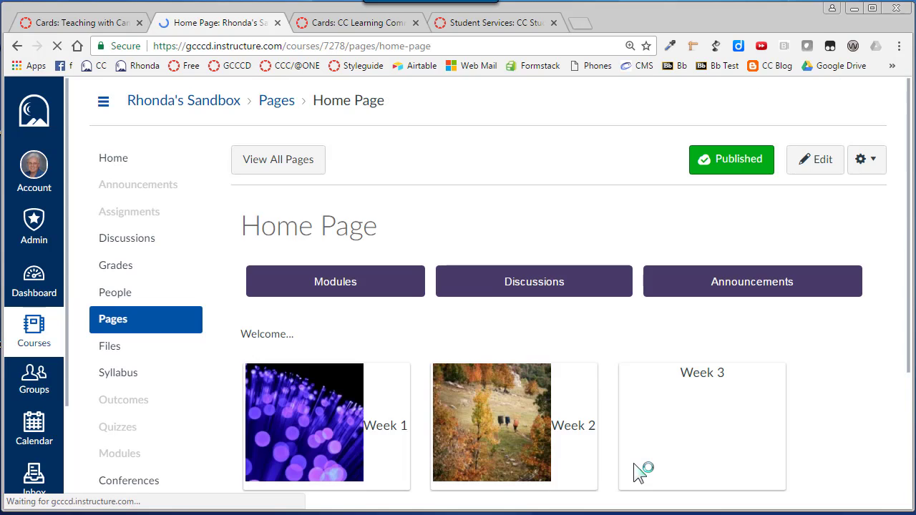
scroll(609, 407, down, 3)
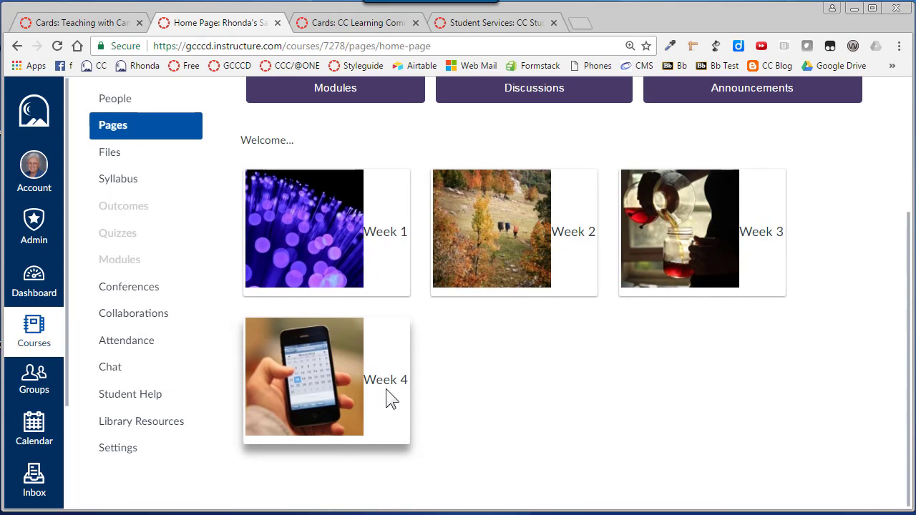
scroll(387, 394, up, 3)
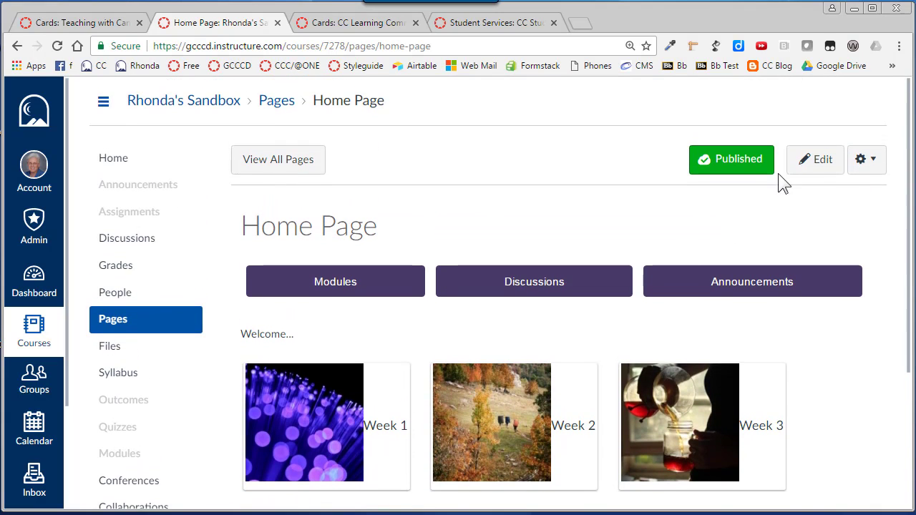
- Open the Home Page for editing at its list of Week images
click(816, 160)
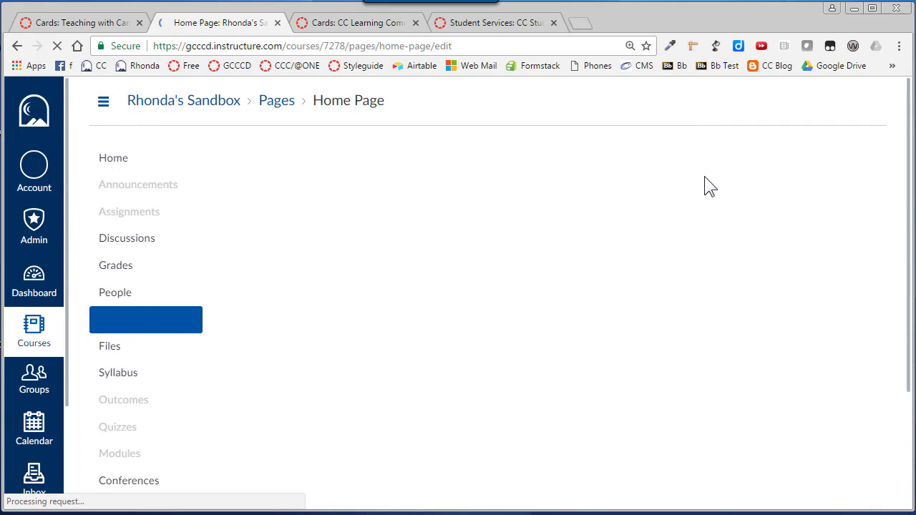
scroll(470, 301, down, 2)
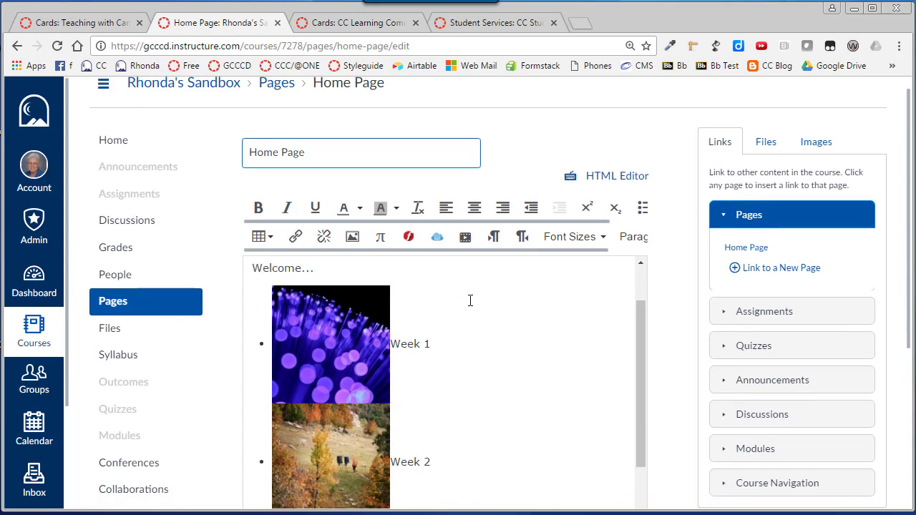
scroll(470, 300, down, 1)
scroll(475, 317, up, 2)
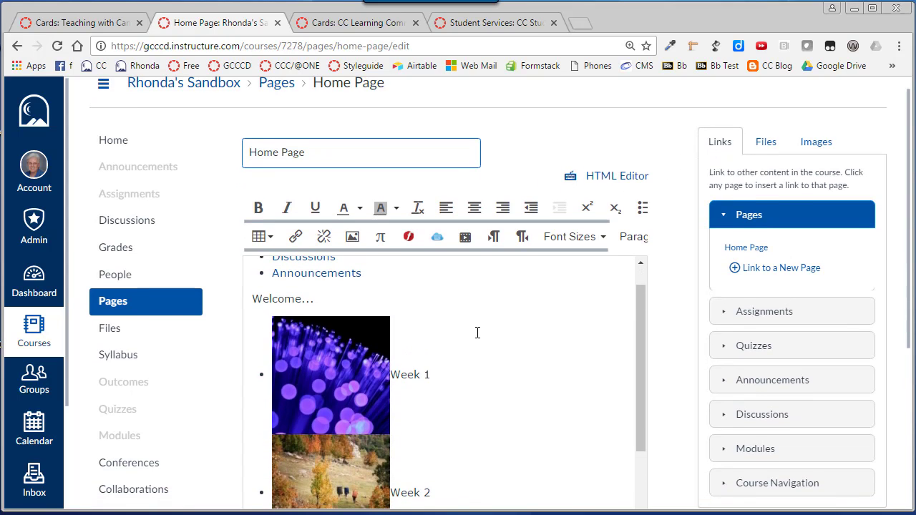
scroll(418, 323, down, 2)
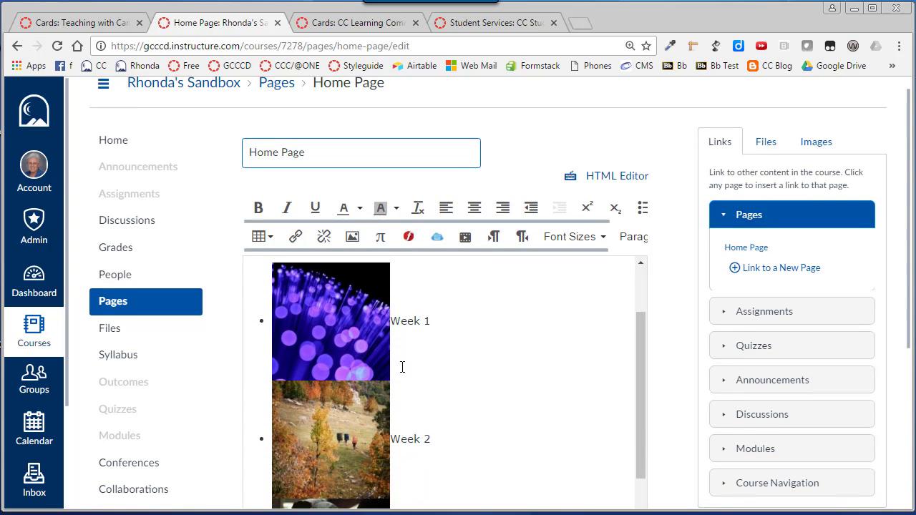
scroll(430, 362, up, 1)
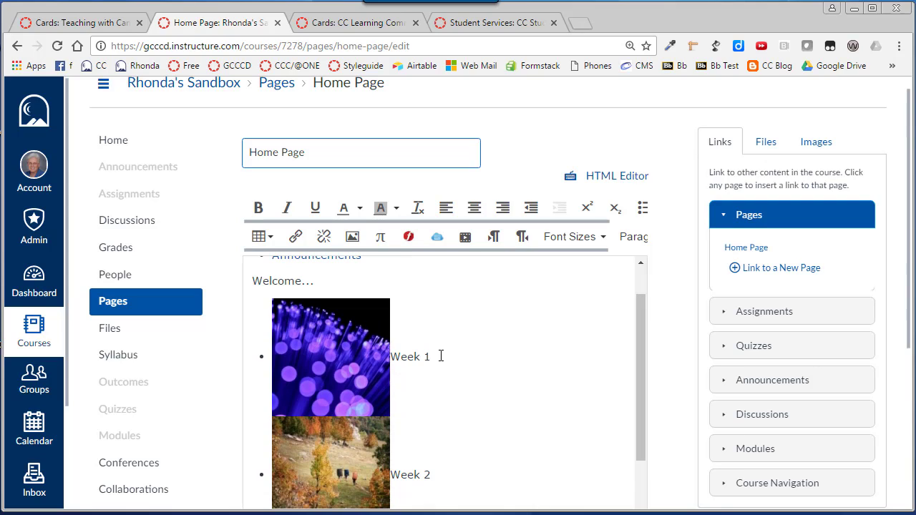
- Link the Week 1 image and its text together to the course's Week 1 module
drag(441, 356, 298, 367)
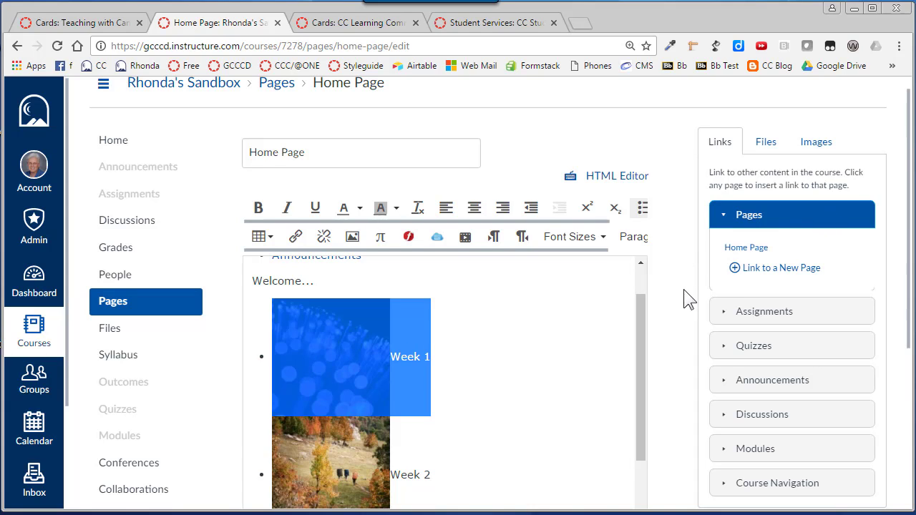
scroll(730, 350, down, 1)
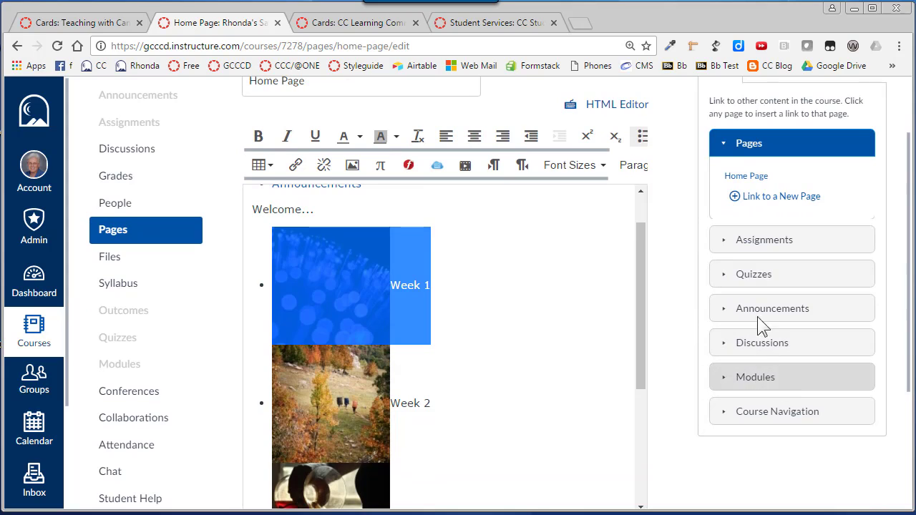
scroll(788, 180, up, 1)
click(730, 160)
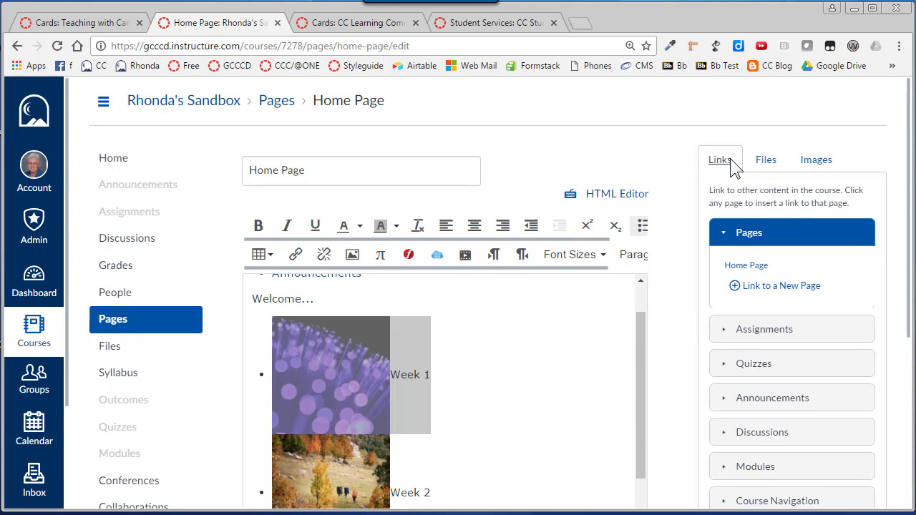
scroll(766, 237, down, 2)
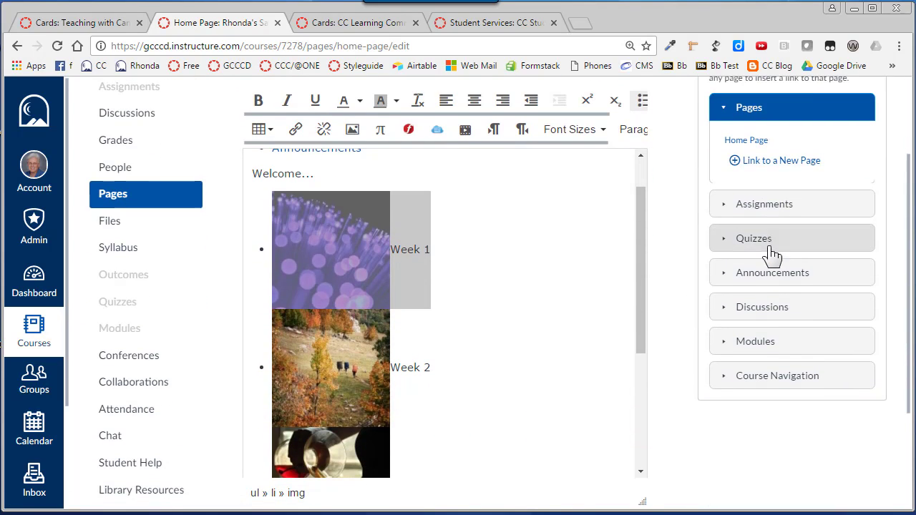
click(761, 342)
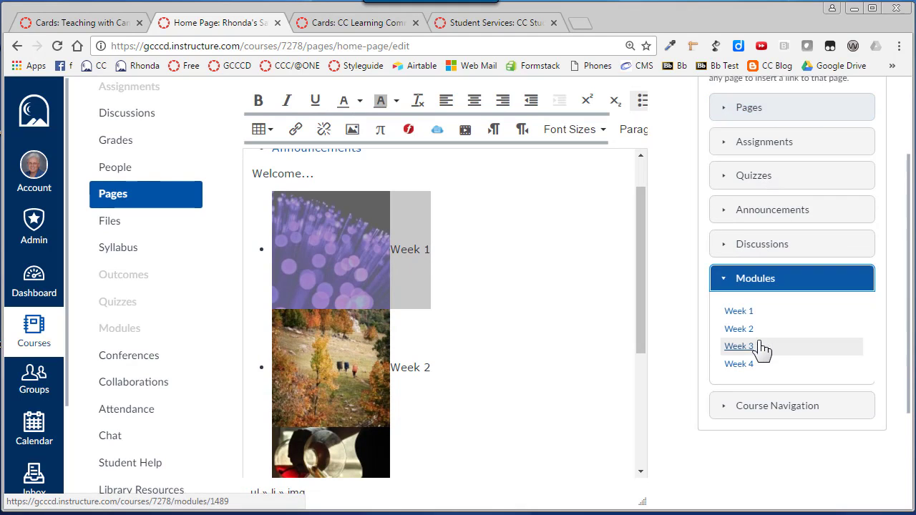
click(744, 314)
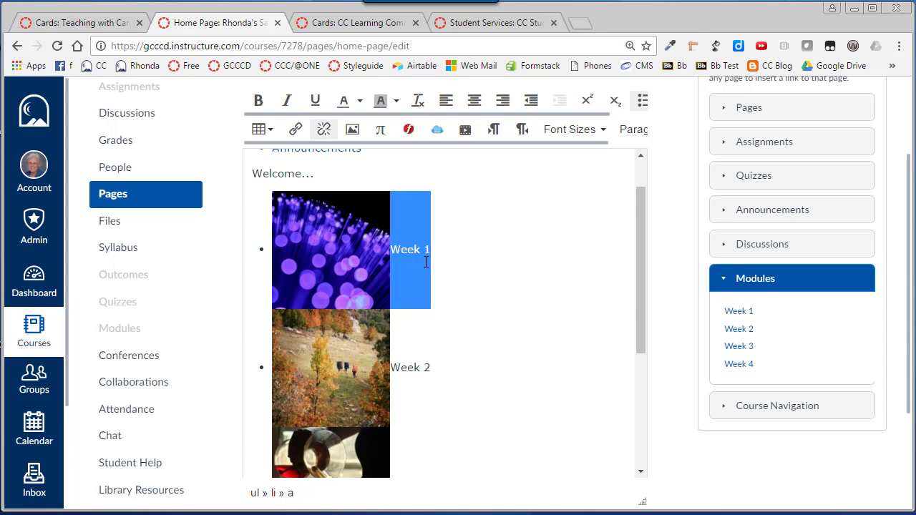
- Link the Week 2 image and text to the Week 2 module
click(441, 371)
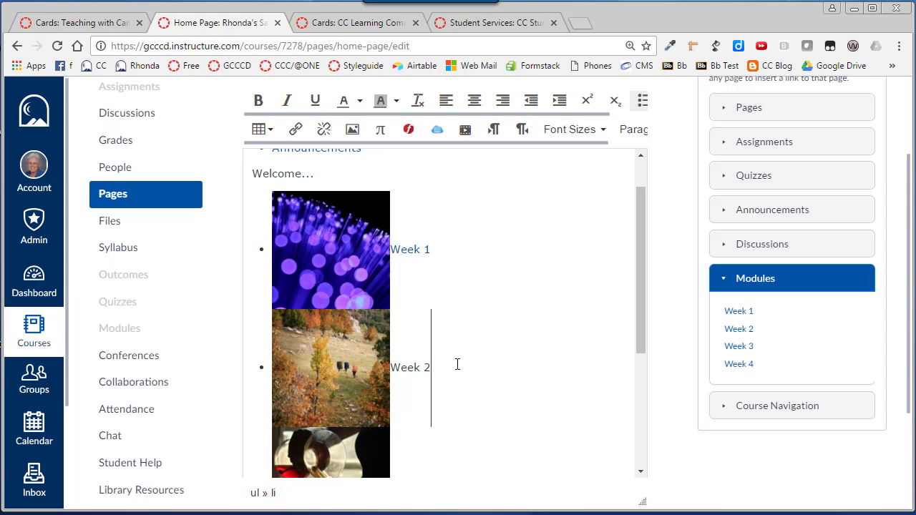
drag(455, 365, 377, 367)
drag(444, 366, 278, 367)
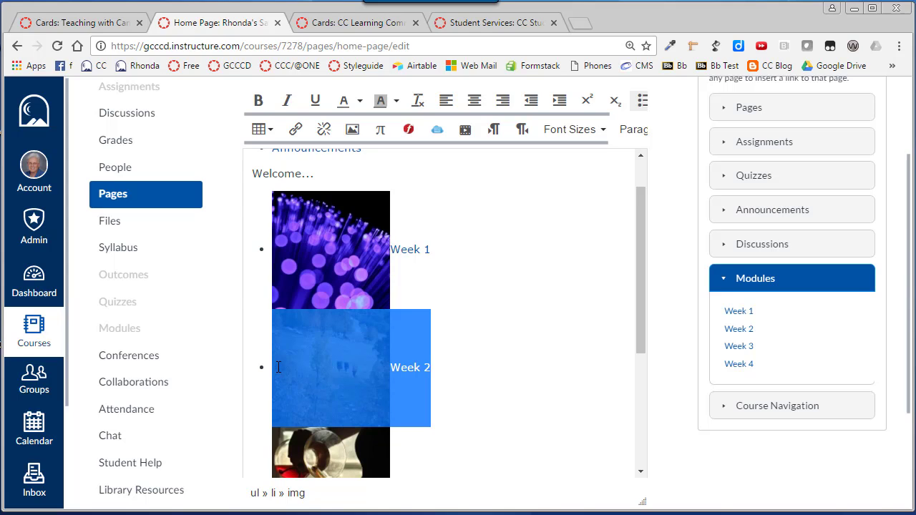
click(737, 331)
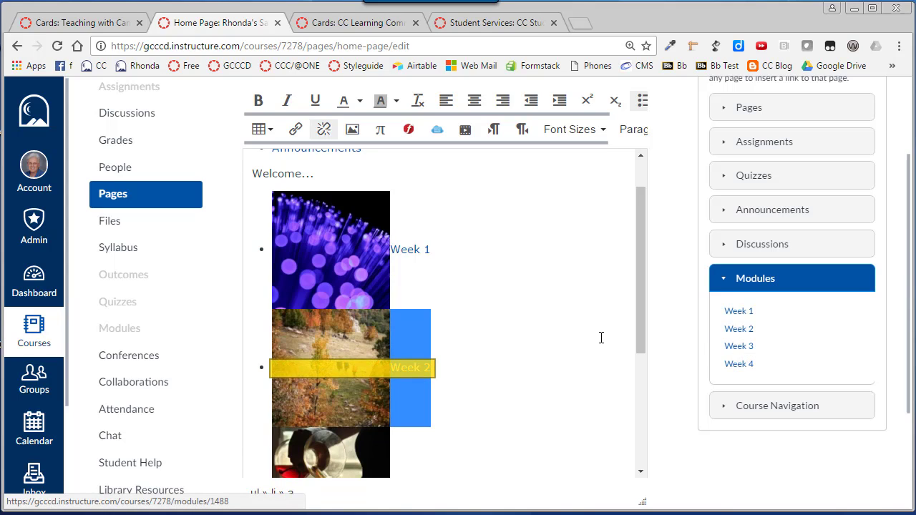
- Link the Week 3 and Week 4 images with their text to the Week 3 and Week 4 modules respectively
scroll(450, 378, down, 2)
drag(440, 366, 290, 375)
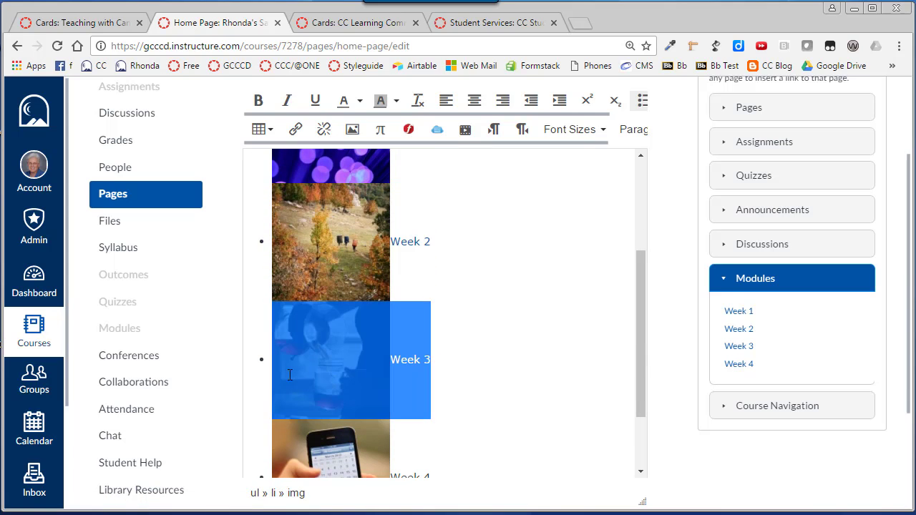
click(748, 348)
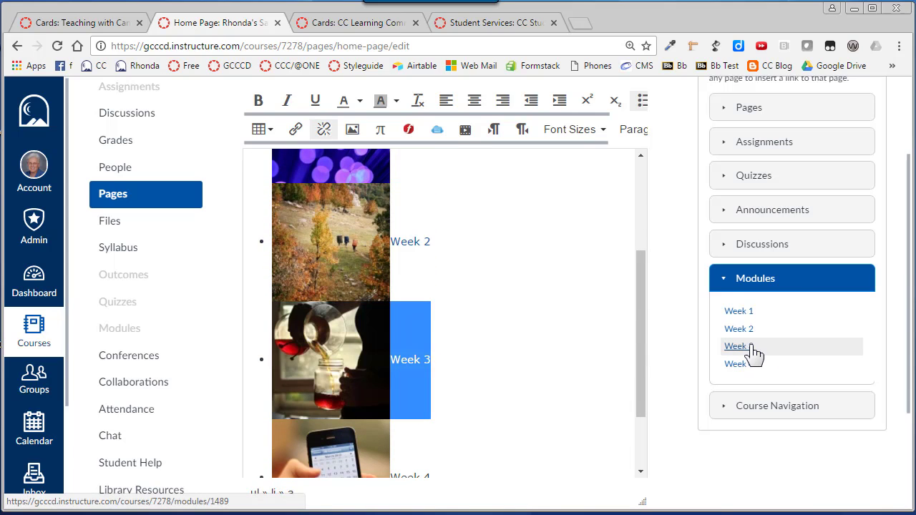
scroll(466, 397, down, 2)
drag(448, 384, 131, 387)
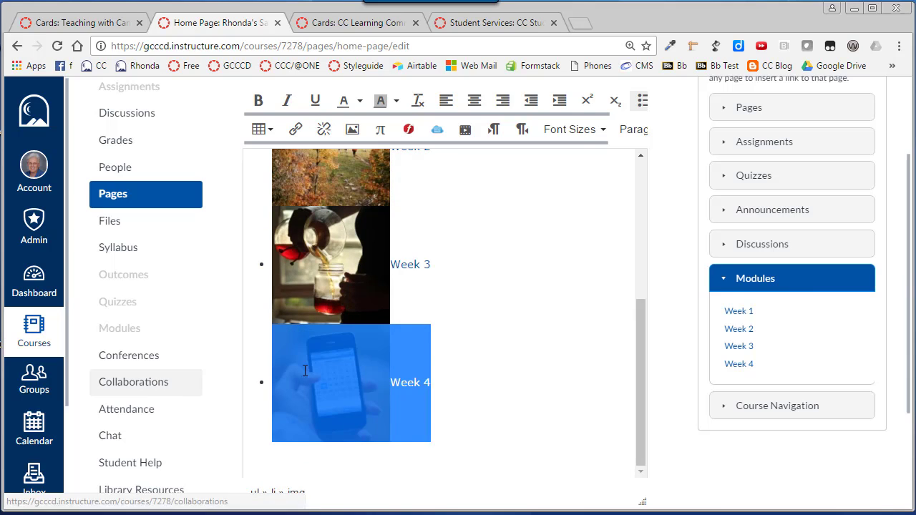
click(738, 365)
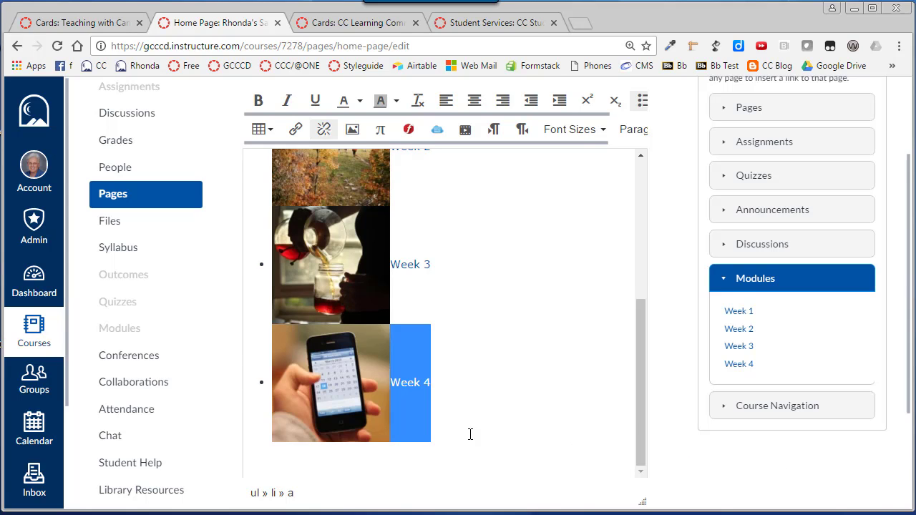
- Insert a line break inside the Week 1 link so that its text sits below the image
scroll(462, 433, up, 1)
scroll(467, 365, up, 2)
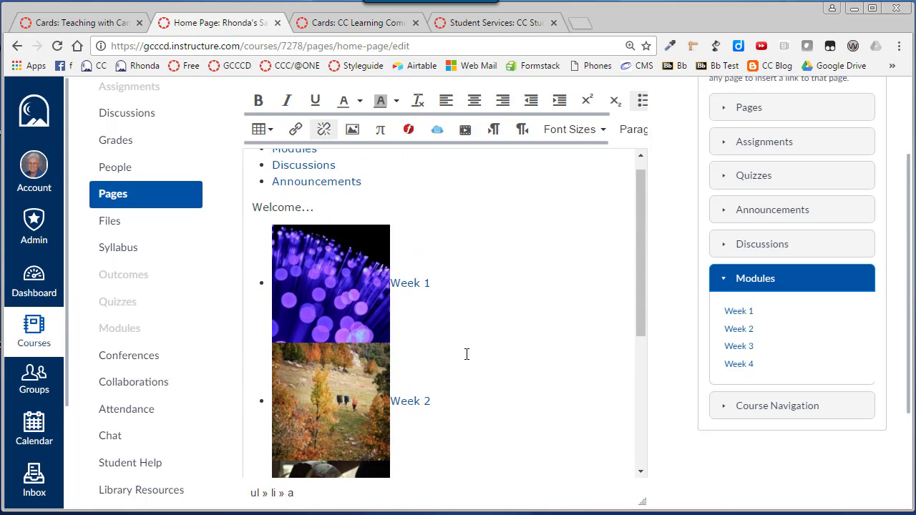
scroll(466, 354, up, 1)
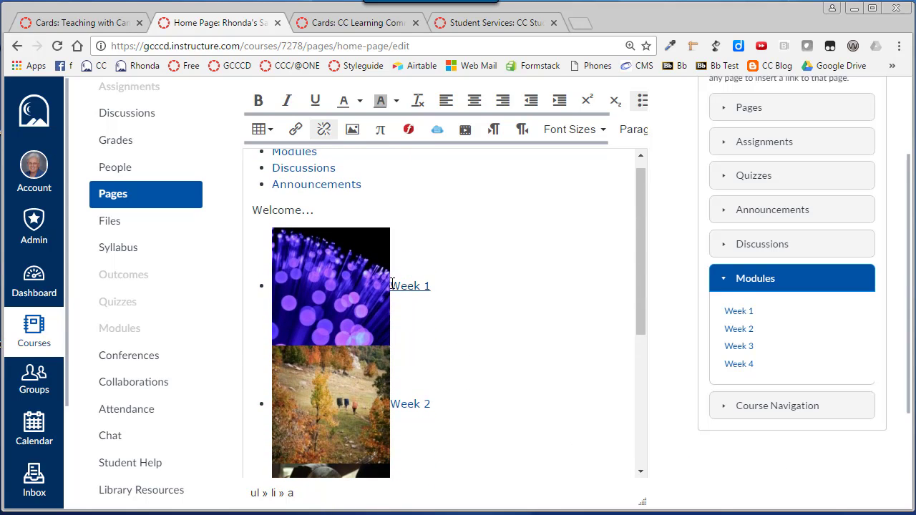
click(408, 307)
click(413, 287)
key(Left)
key(Left)
key(Right)
key(Right)
key(Right)
key(Left)
key(Left)
key(Left)
key(Right)
key(shift+Return)
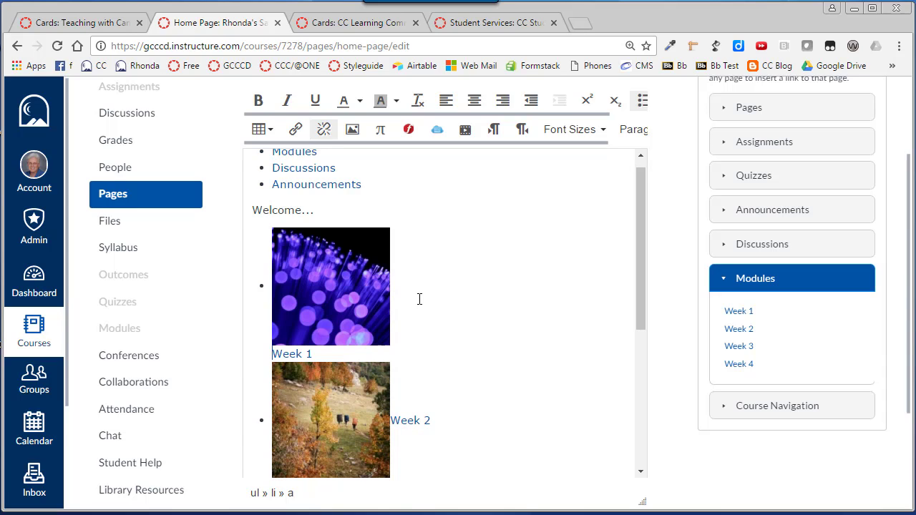
scroll(419, 299, down, 2)
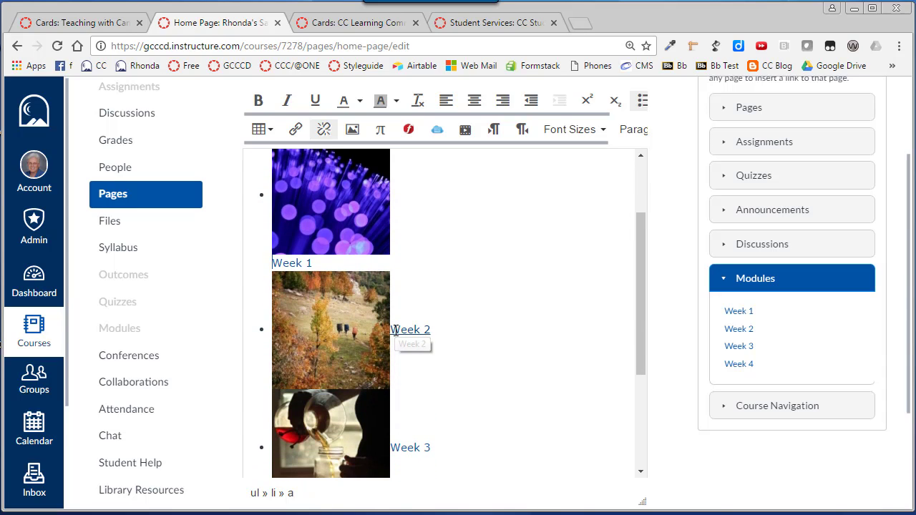
click(400, 331)
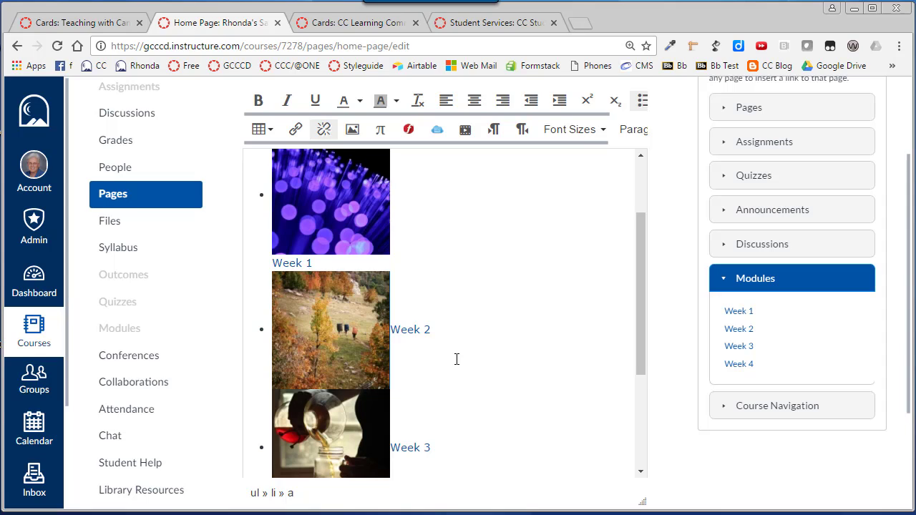
key(Return)
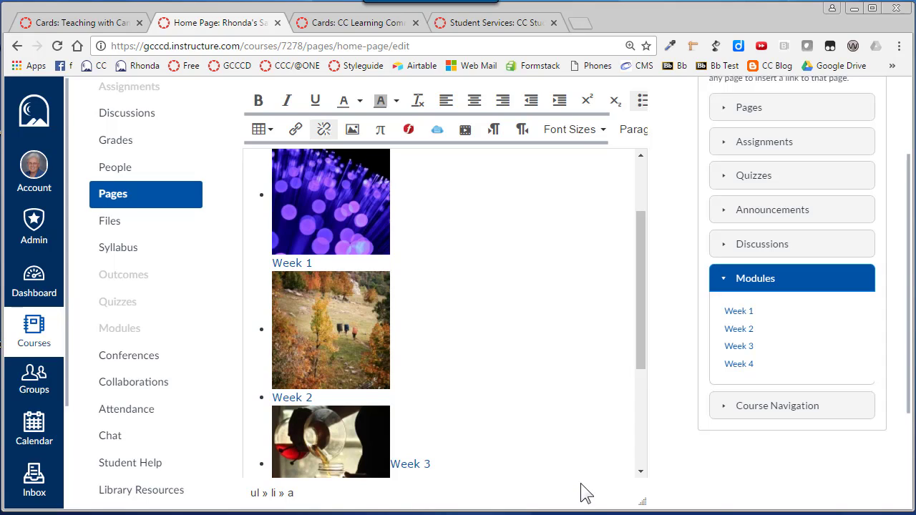
key(BackSpace)
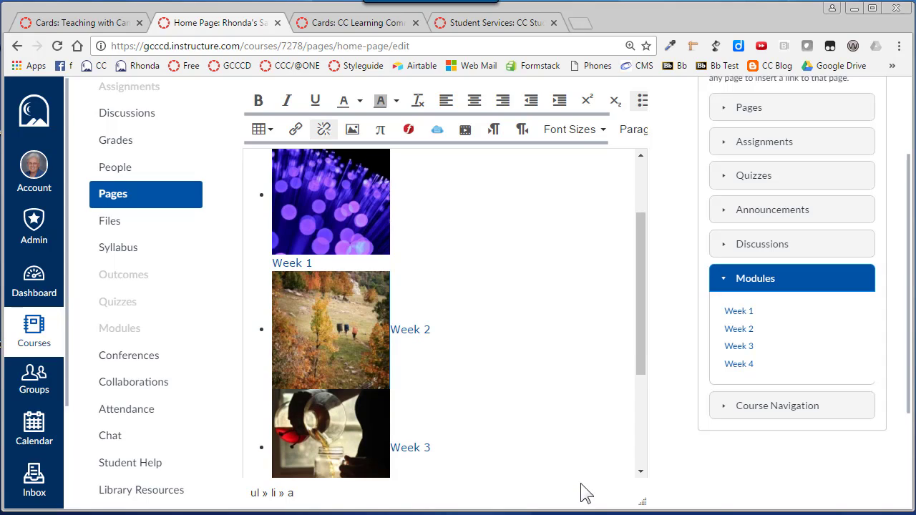
- Put the Week 2 text below its image with a line break inside the link
click(437, 321)
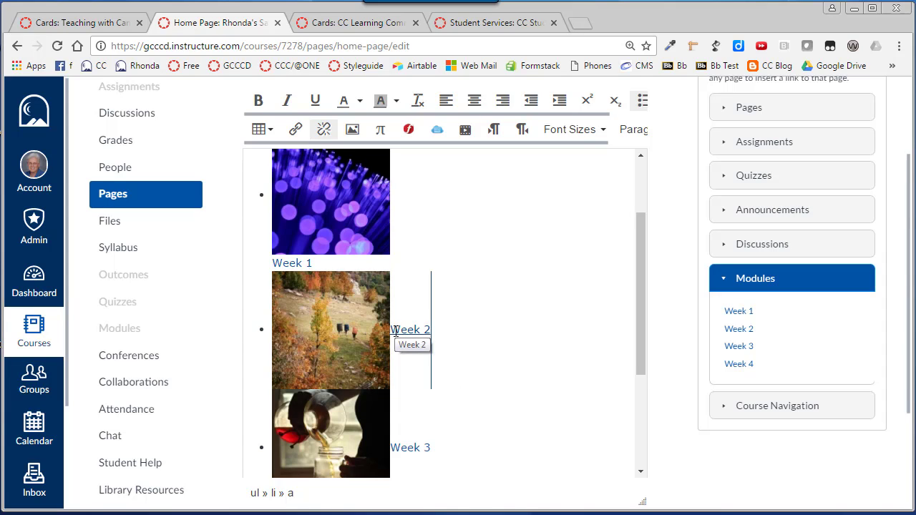
click(406, 330)
key(Left)
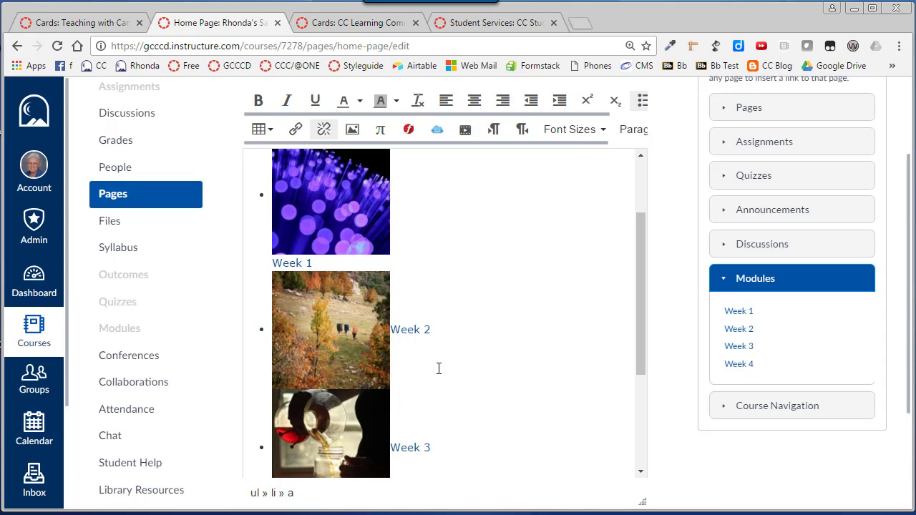
key(shift+Return)
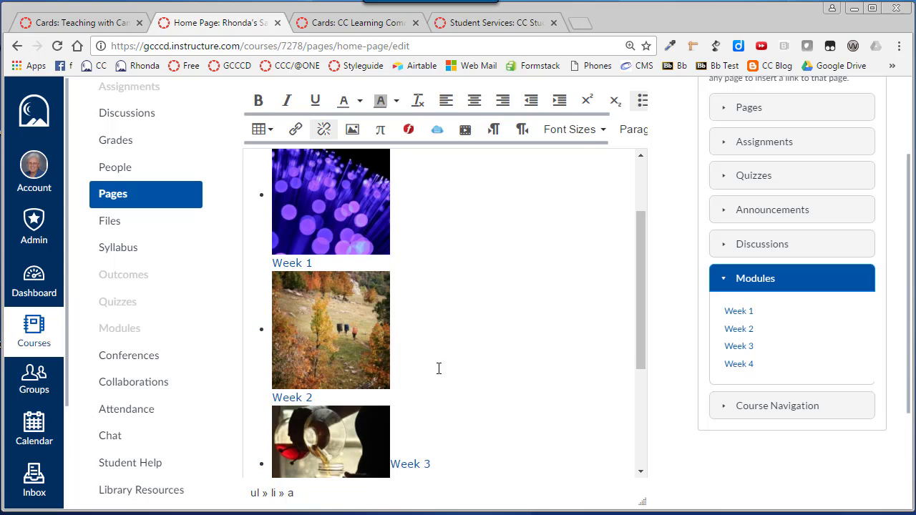
- Add a line break between the Week 3 image and its text, within the same link
scroll(442, 368, down, 3)
click(408, 360)
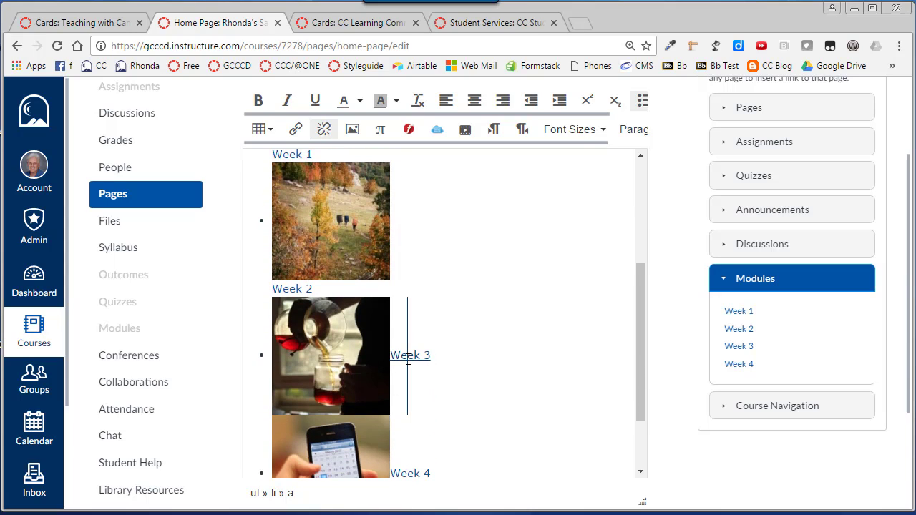
key(Left)
key(Left)
key(shift+Return)
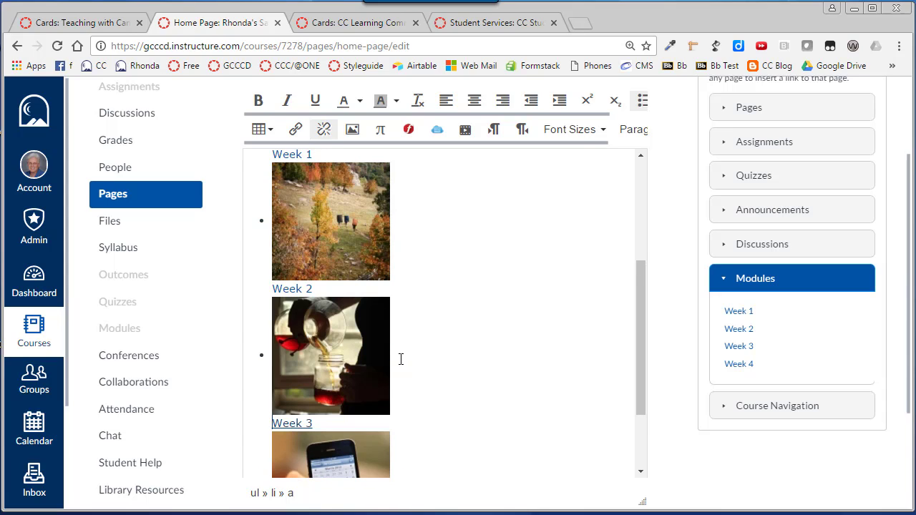
- Add a line break between the Week 4 image and its text, keeping both in one list item
scroll(401, 359, down, 3)
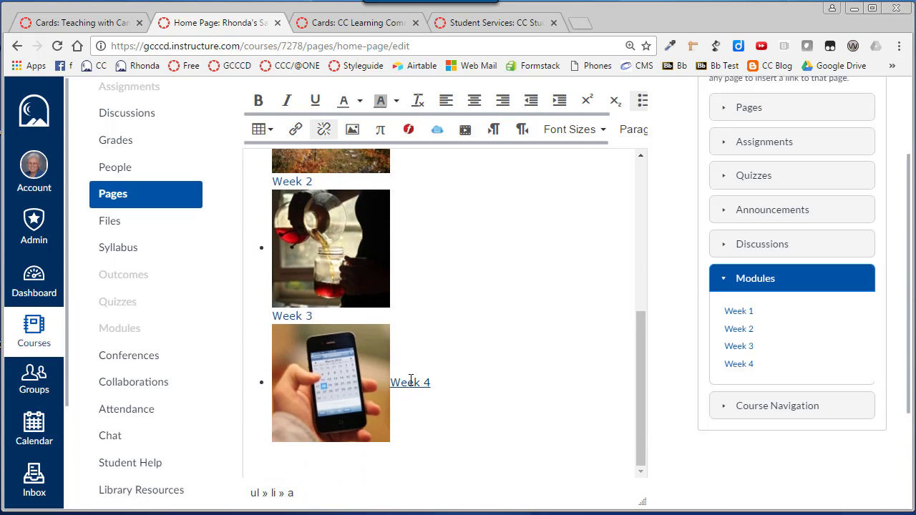
click(412, 381)
key(Left)
key(Left)
key(shift+Return)
- Save the Home Page and check the layout of the linked Week 1 to Week 4 cards
scroll(549, 368, down, 3)
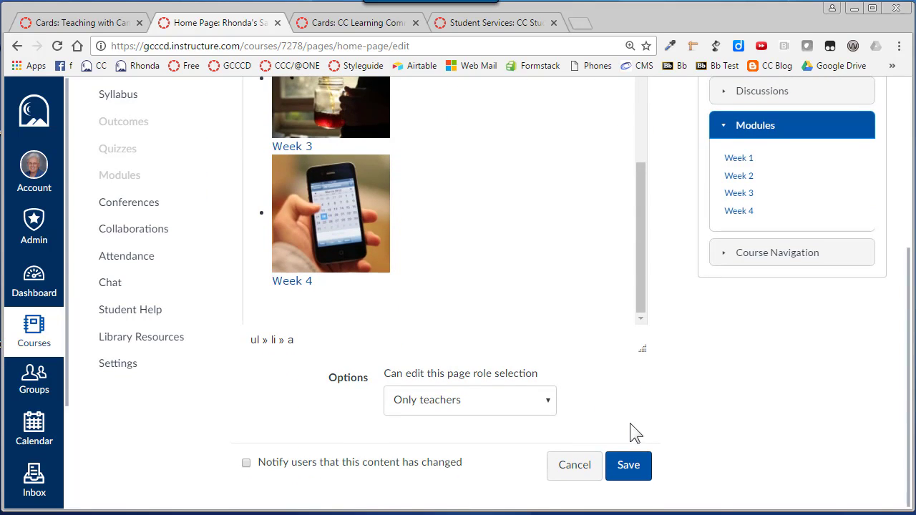
click(629, 466)
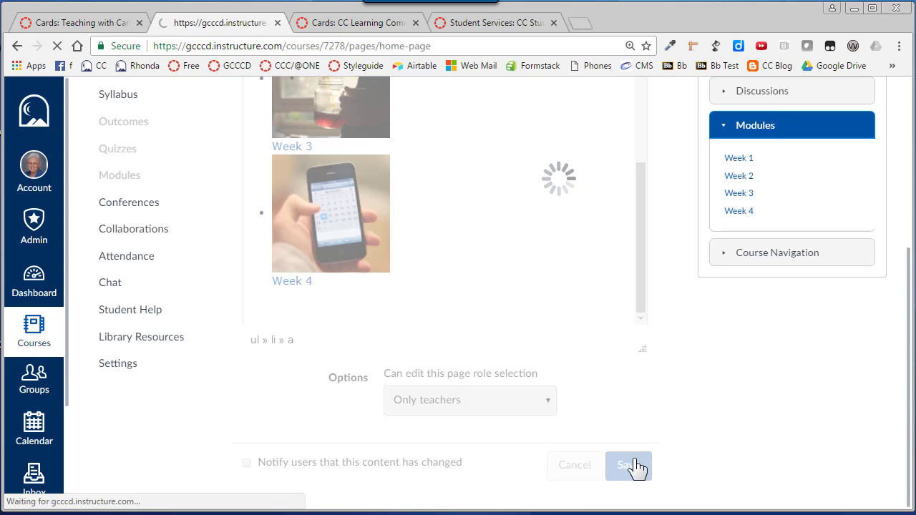
scroll(636, 458, down, 5)
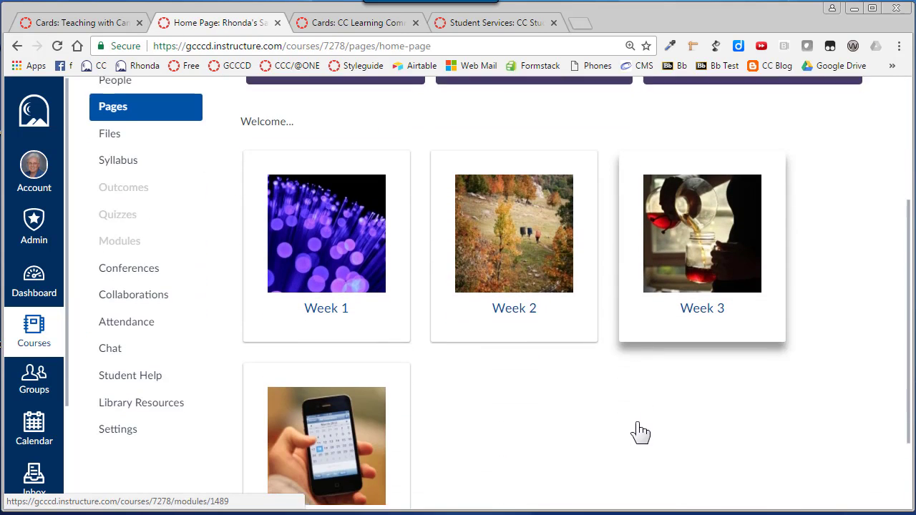
scroll(395, 394, up, 3)
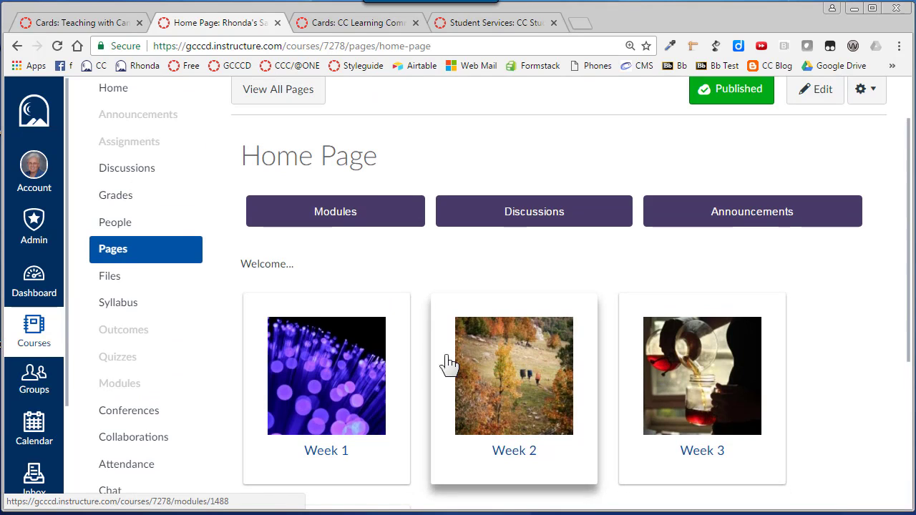
scroll(356, 370, down, 3)
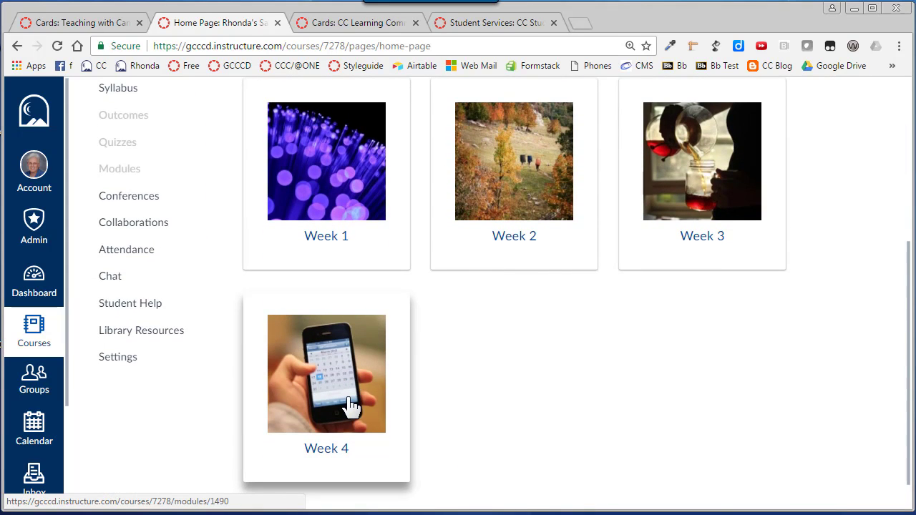
scroll(348, 418, up, 1)
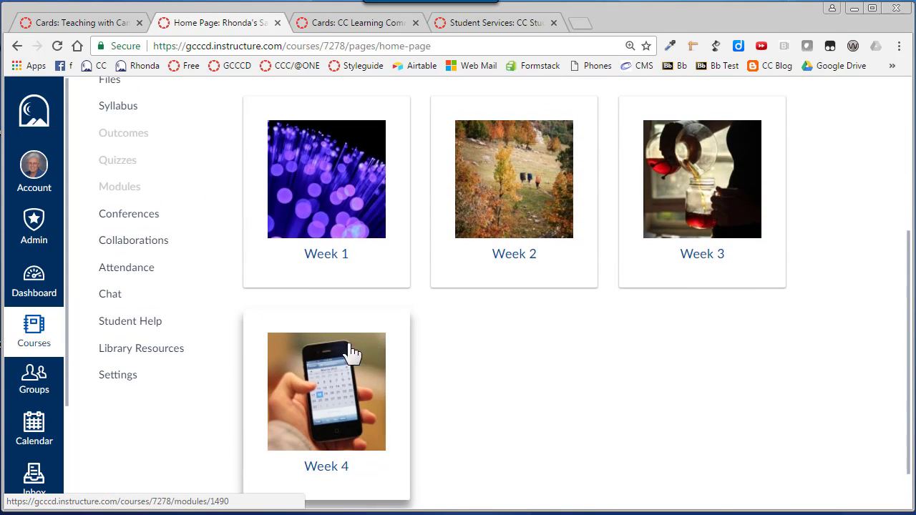